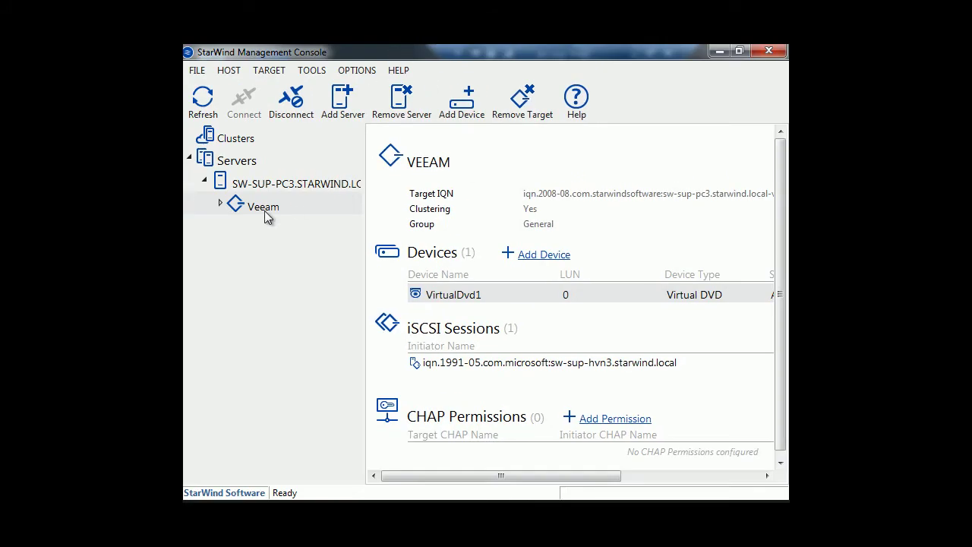
# Step: Examine the properties of the SW-SUP-PC3 server, its Veeam target and the VirtualDvd1 device under it
pyautogui.click(282, 186)
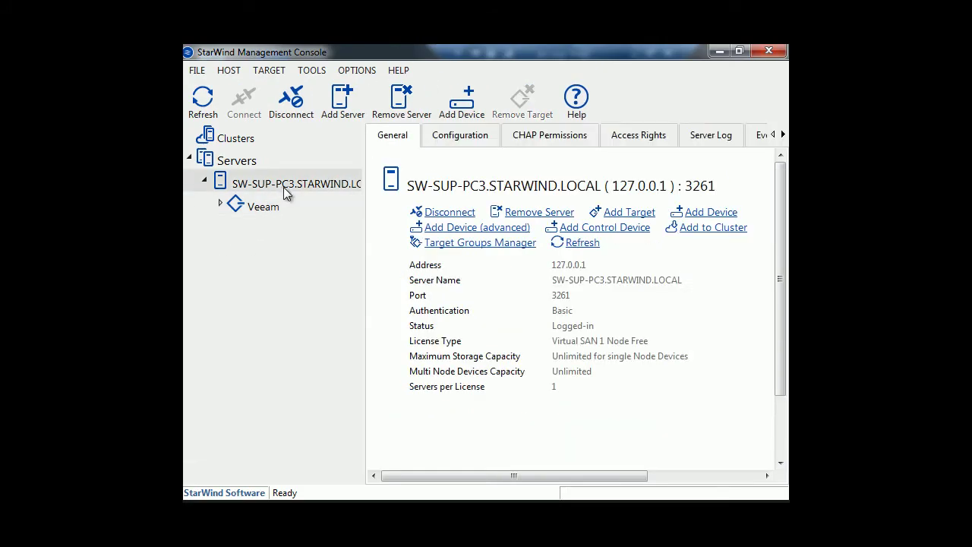
pyautogui.moveTo(319, 204); pyautogui.dragTo(302, 206)
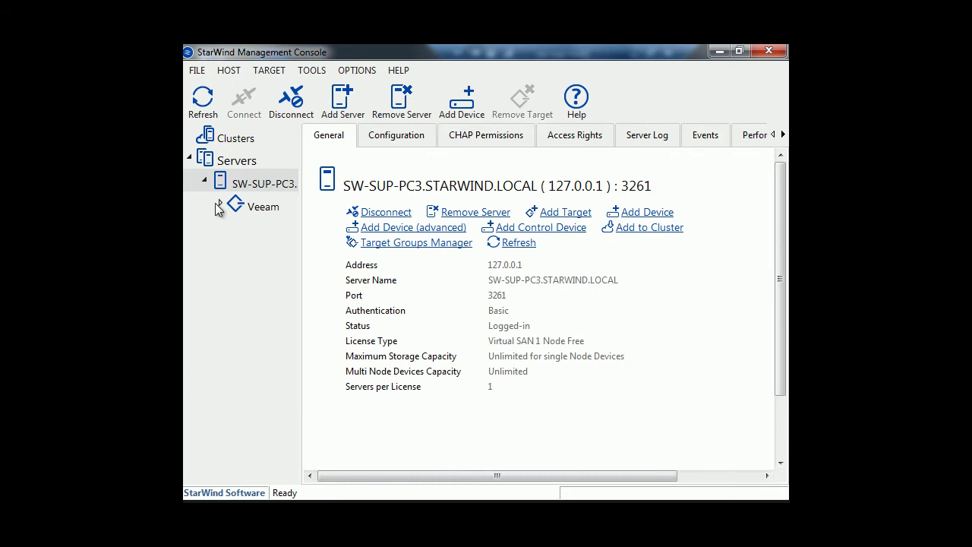
pyautogui.click(266, 209)
pyautogui.click(220, 205)
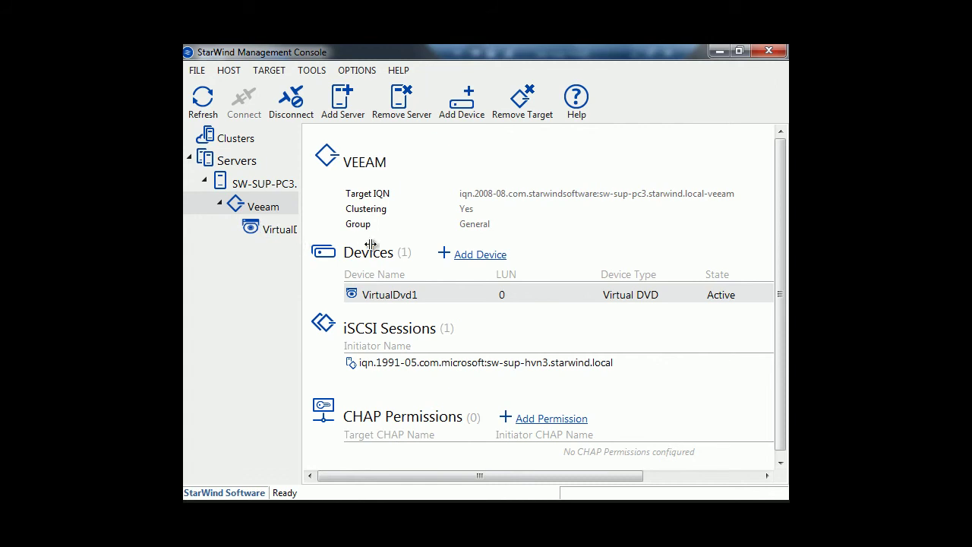
pyautogui.moveTo(302, 248); pyautogui.dragTo(346, 247)
pyautogui.click(313, 236)
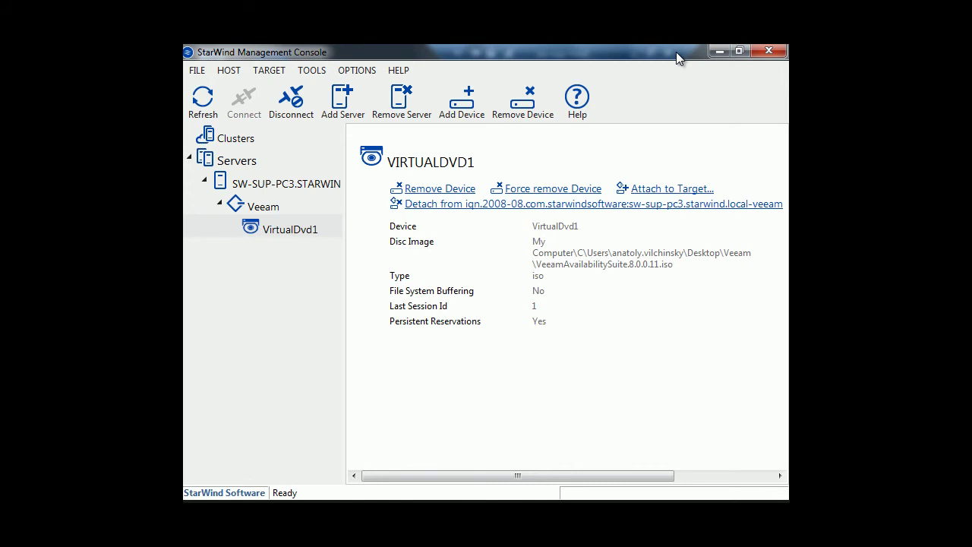
pyautogui.click(297, 199)
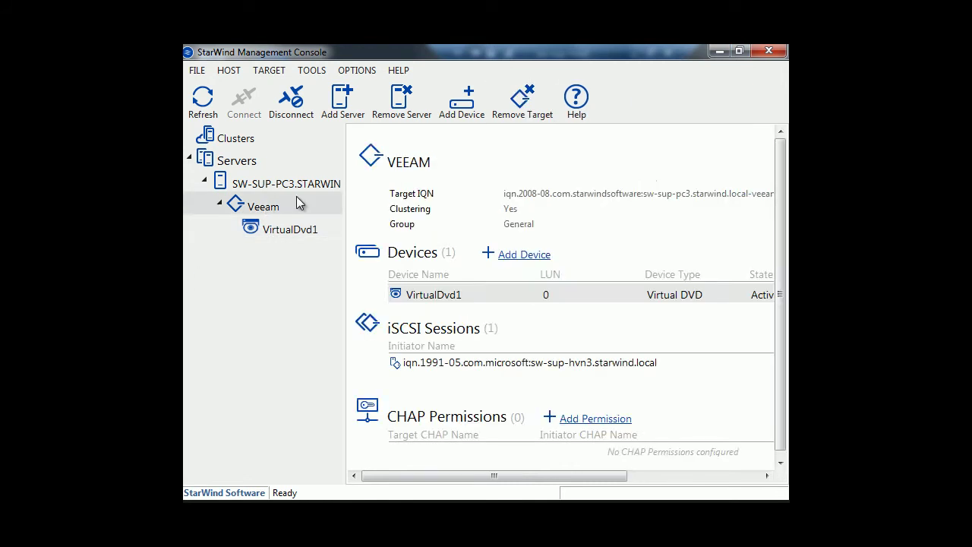
pyautogui.click(287, 183)
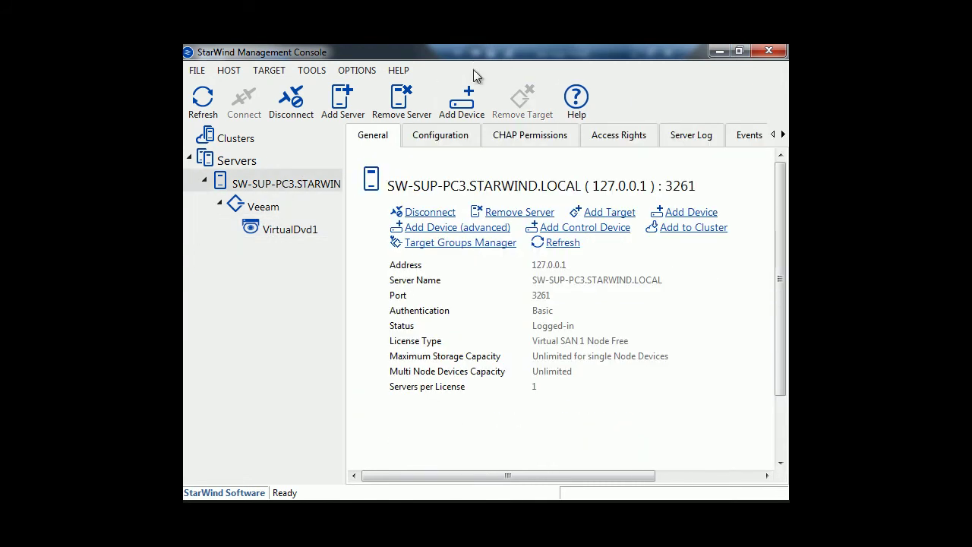
pyautogui.click(494, 229)
pyautogui.click(337, 229)
pyautogui.click(608, 429)
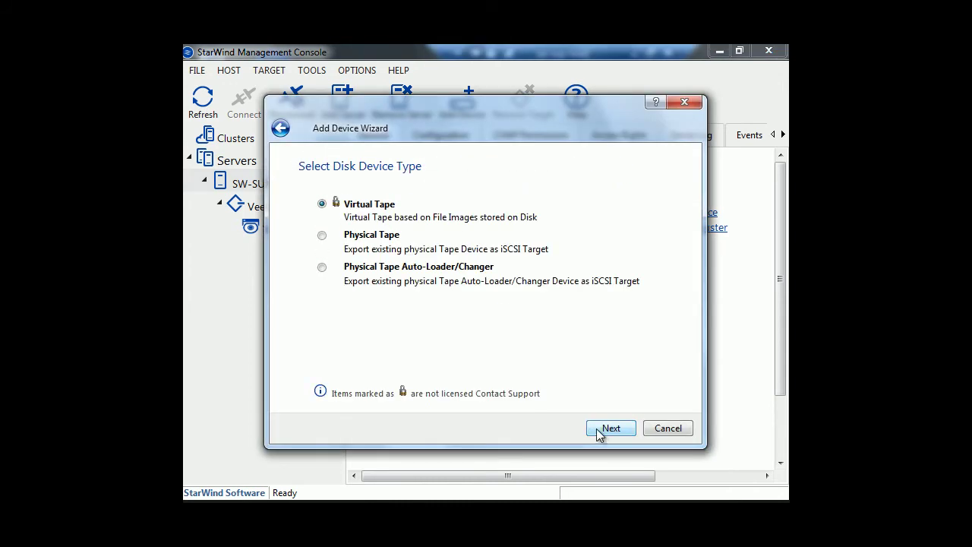
pyautogui.click(664, 427)
# Step: Open the license registration details in the SW-SUP-PC3 server's configuration
pyautogui.click(307, 151)
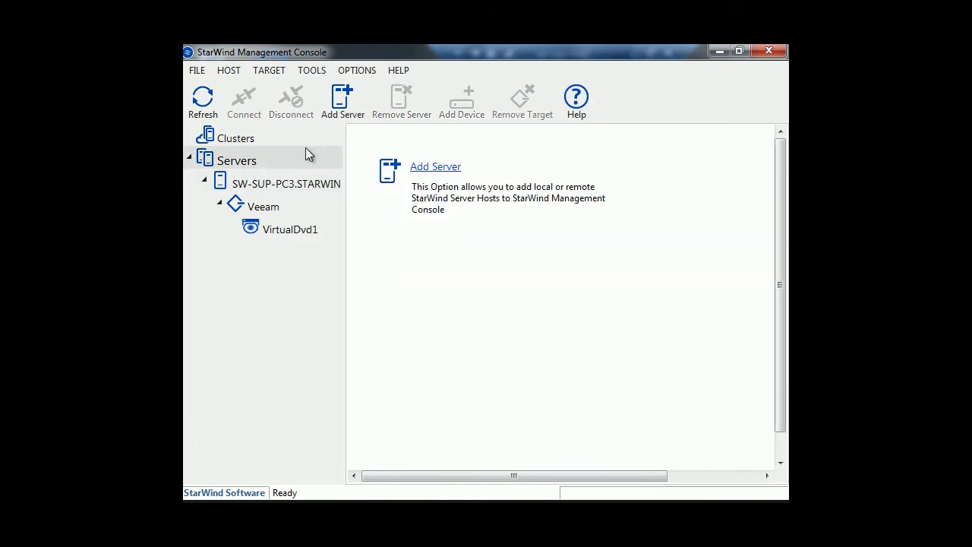
pyautogui.click(286, 184)
pyautogui.click(441, 135)
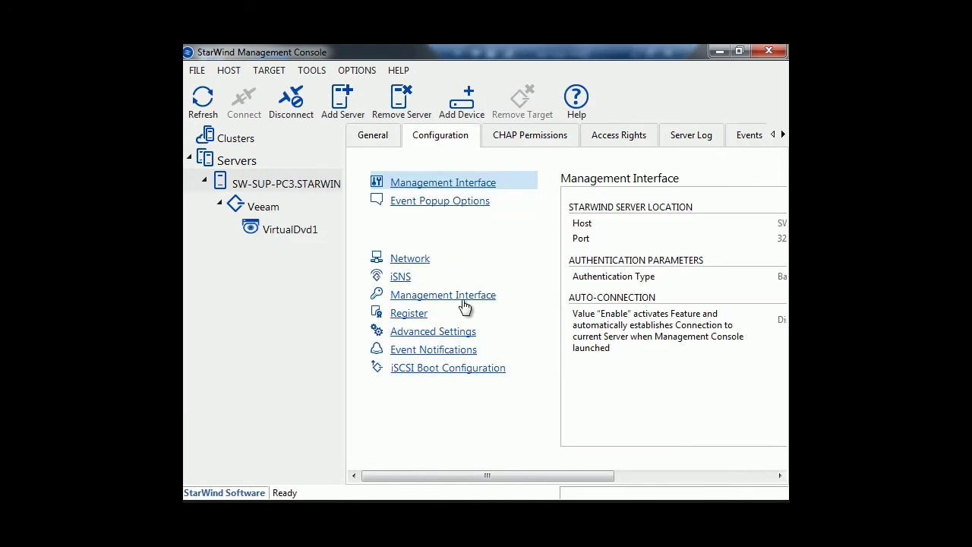
pyautogui.click(430, 316)
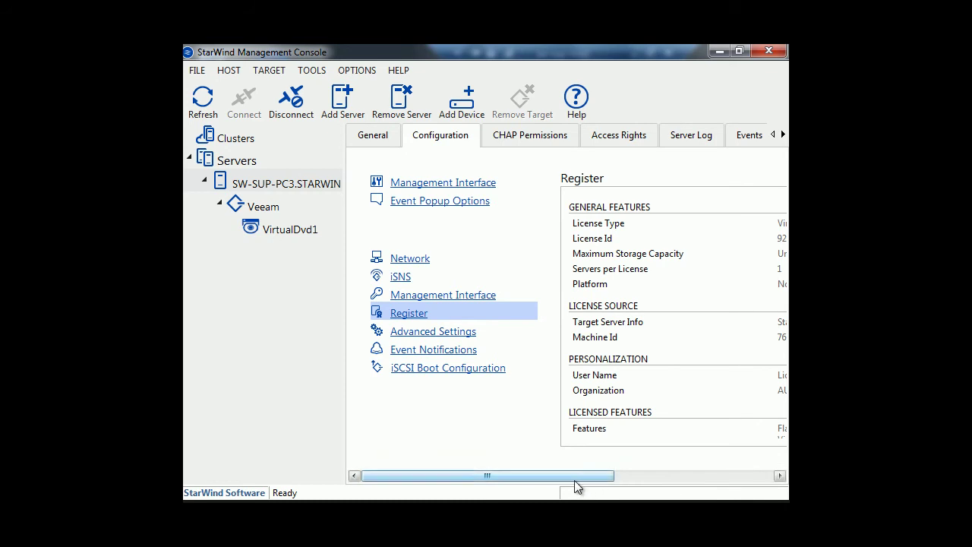
pyautogui.moveTo(575, 477); pyautogui.dragTo(737, 477)
pyautogui.click(737, 179)
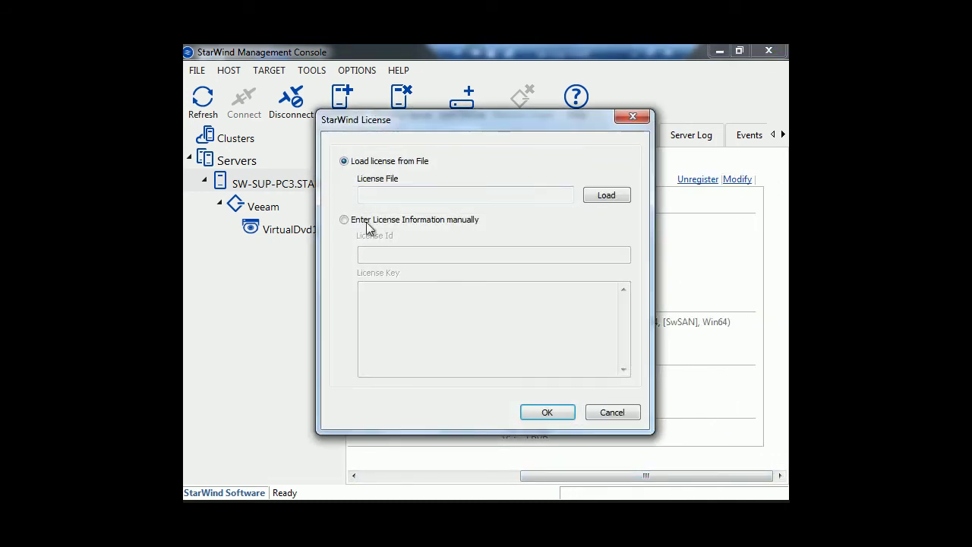
pyautogui.click(626, 195)
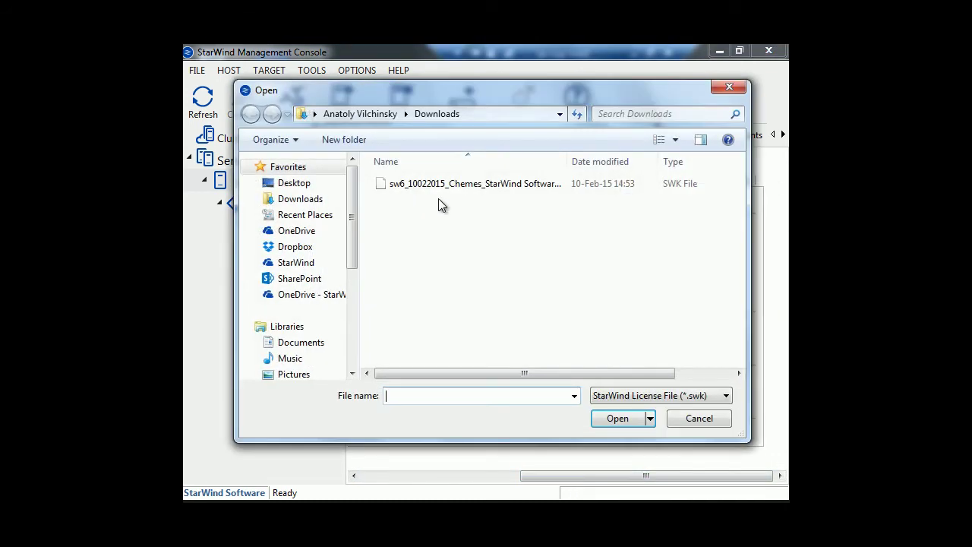
pyautogui.click(317, 205)
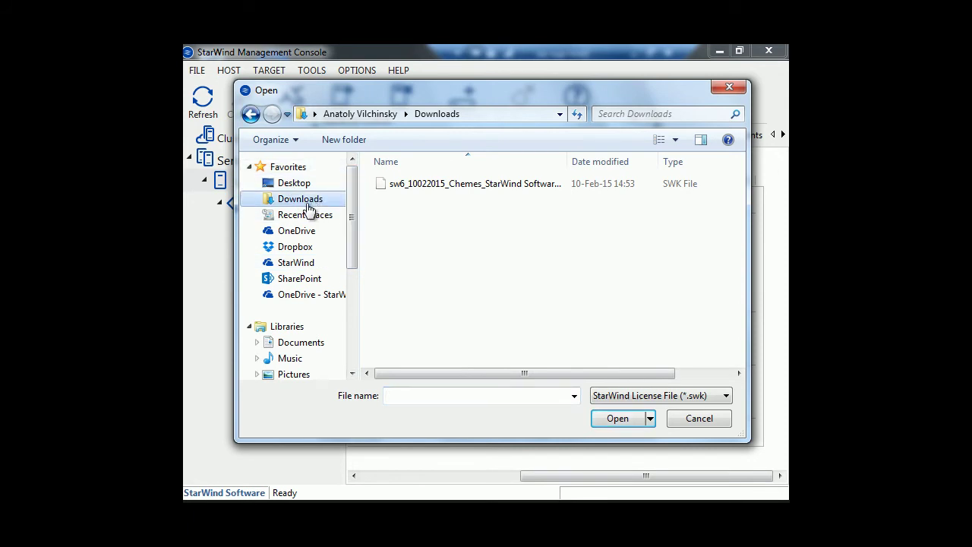
pyautogui.click(469, 184)
pyautogui.click(700, 423)
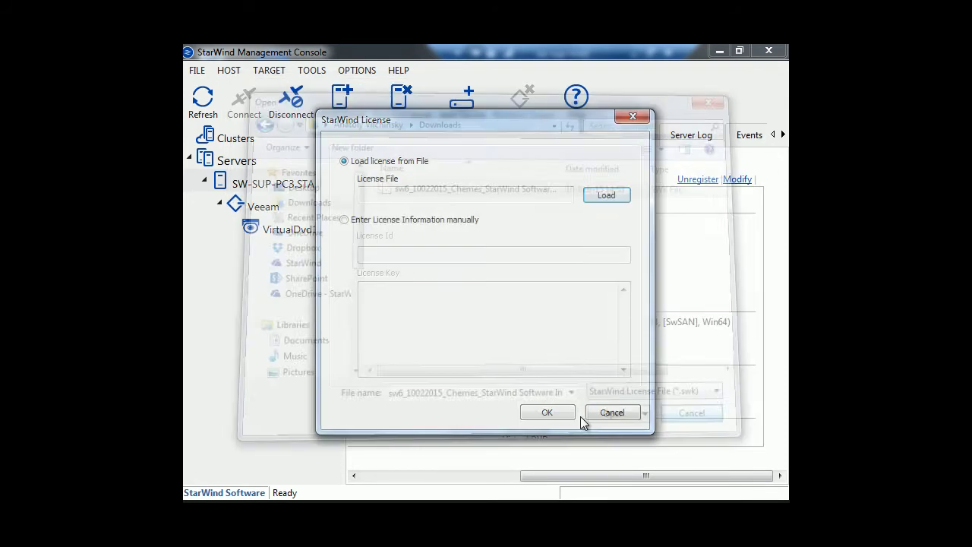
pyautogui.click(633, 116)
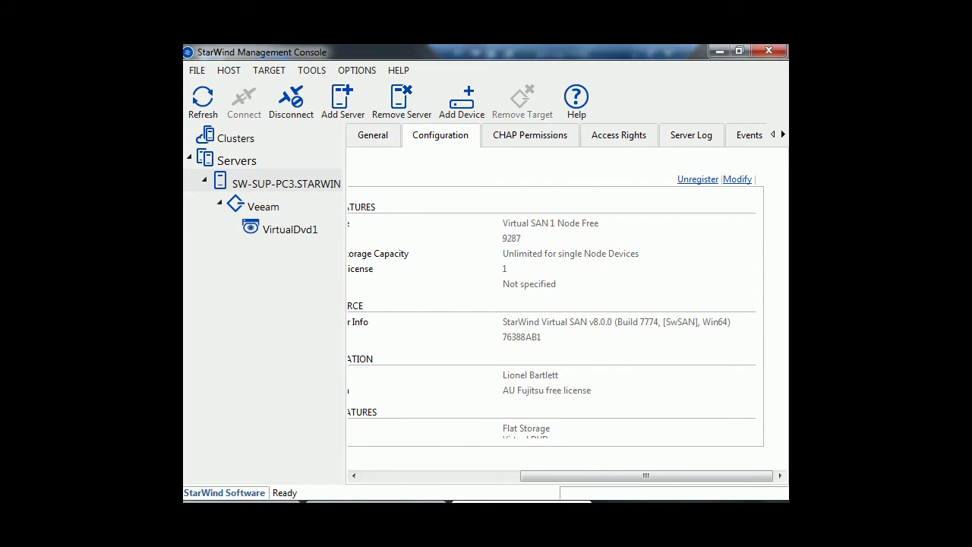
# Step: Modify the SW-SUP-PC3 server's license by loading and registering the .swk license file dated 05-Mar-15 from the Downloads folder
pyautogui.click(737, 180)
pyautogui.click(611, 201)
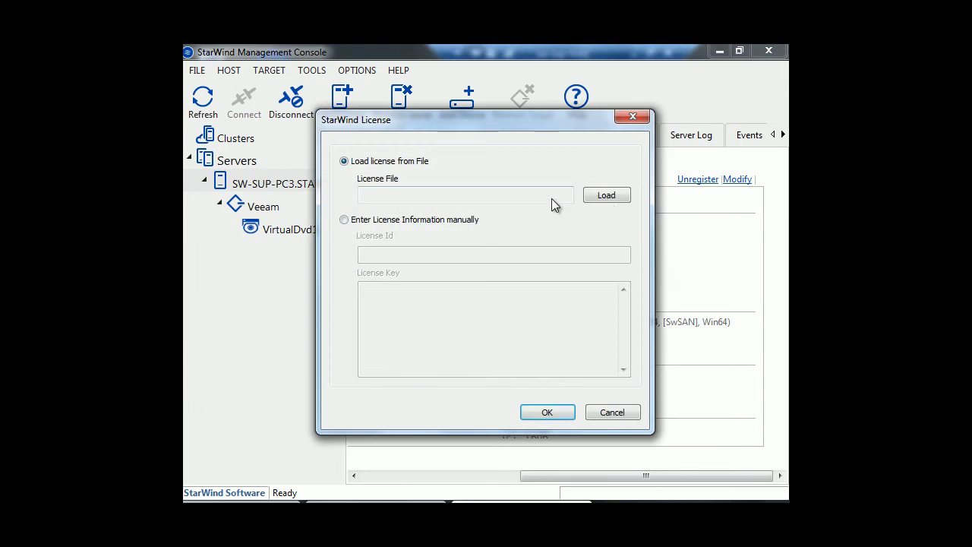
pyautogui.click(510, 119)
pyautogui.press('Escape')
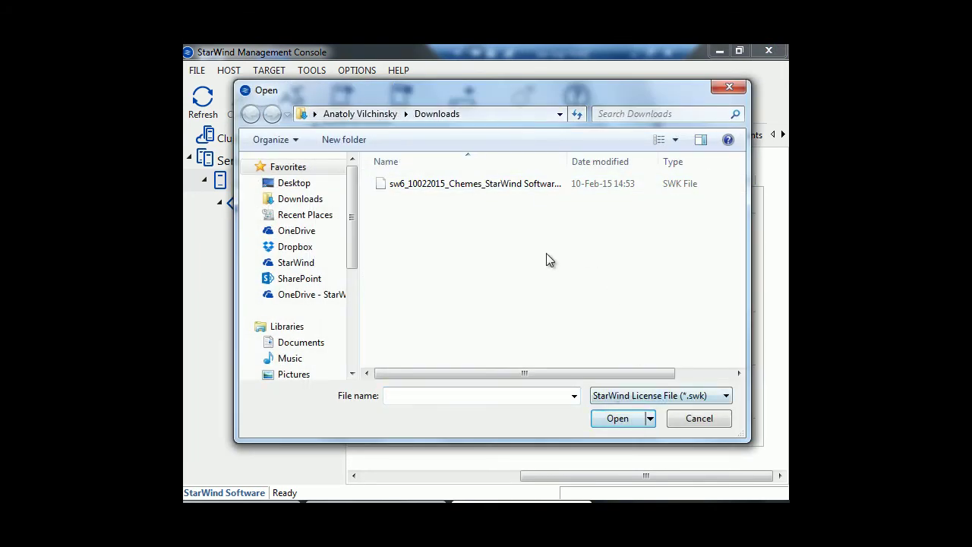
pyautogui.click(502, 115)
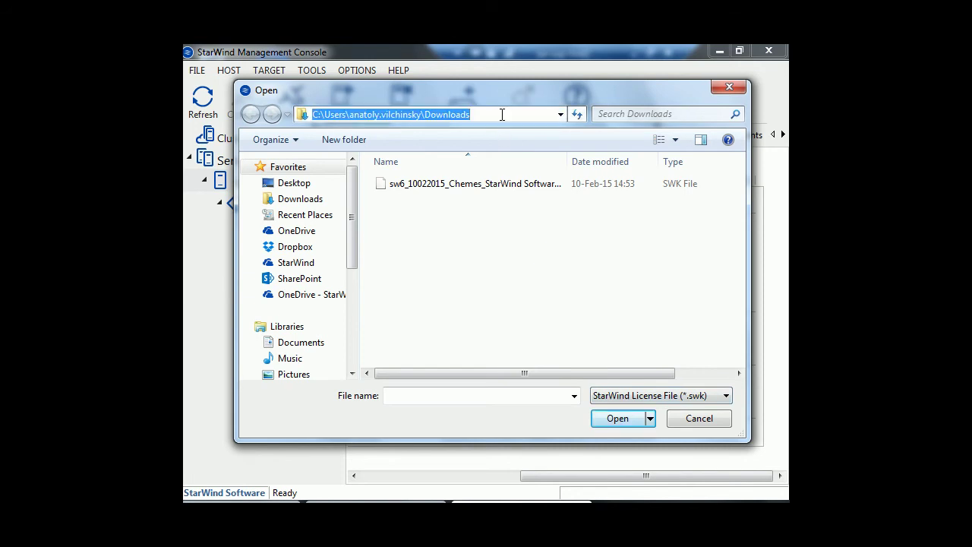
pyautogui.click(506, 263)
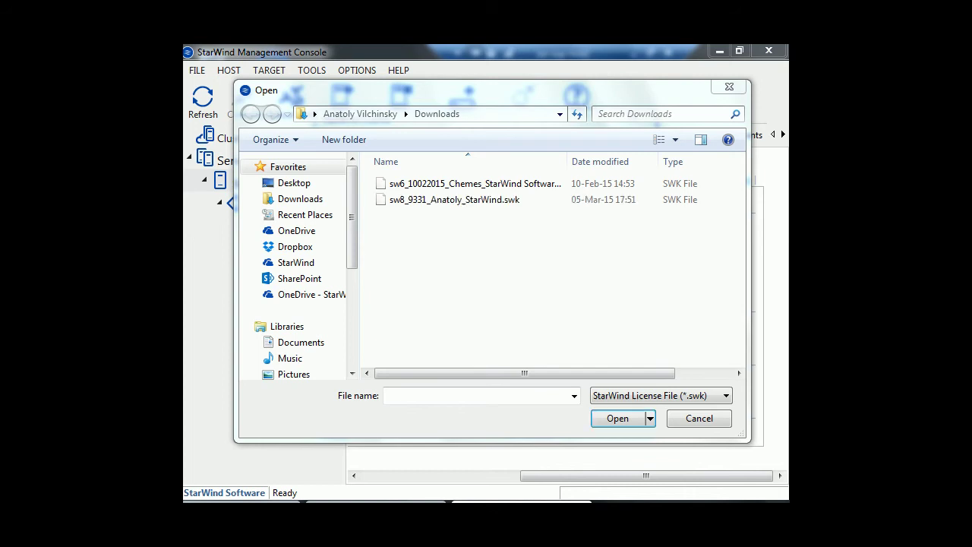
pyautogui.doubleClick(463, 202)
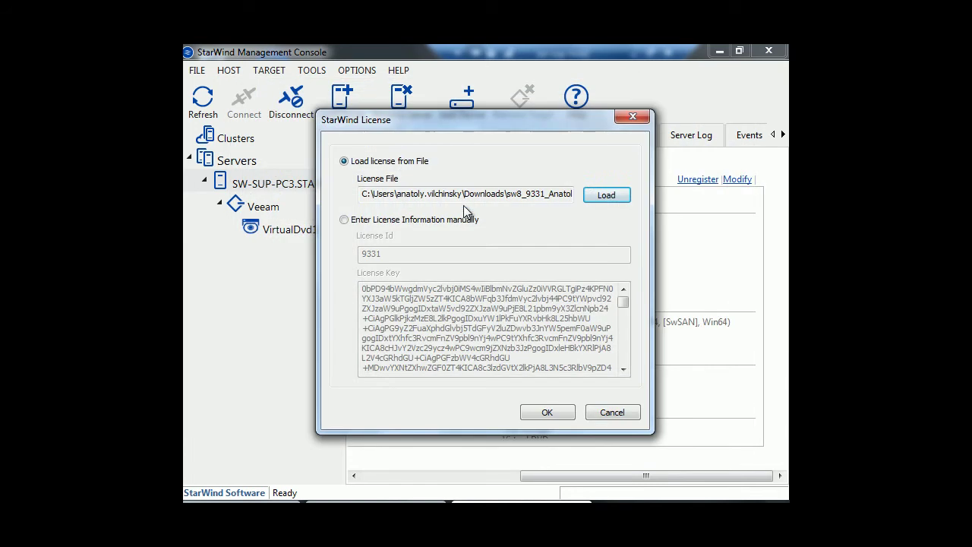
pyautogui.click(558, 417)
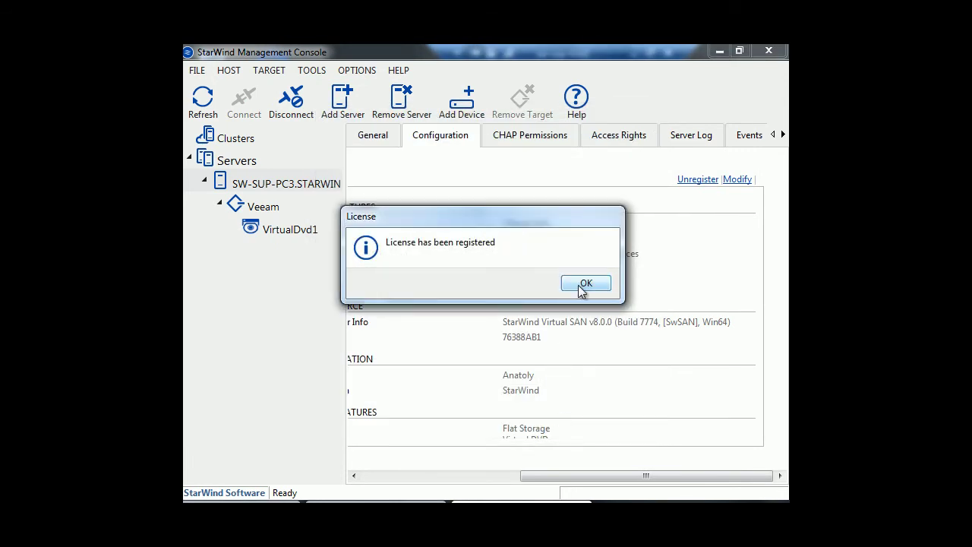
pyautogui.click(581, 283)
# Step: Review the updated license registration and the general information of the SW-SUP-PC3 server
pyautogui.moveTo(595, 474); pyautogui.dragTo(436, 473)
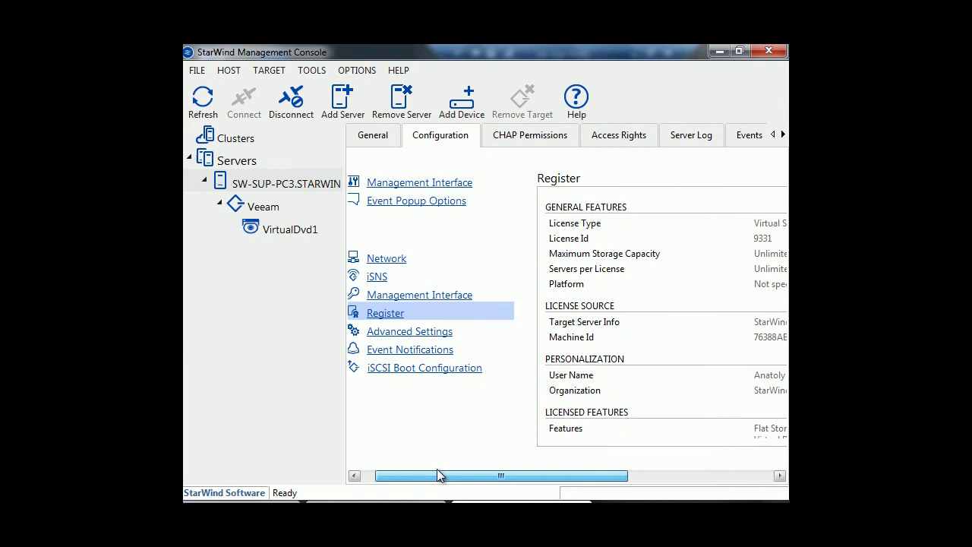
pyautogui.click(282, 209)
pyautogui.click(276, 189)
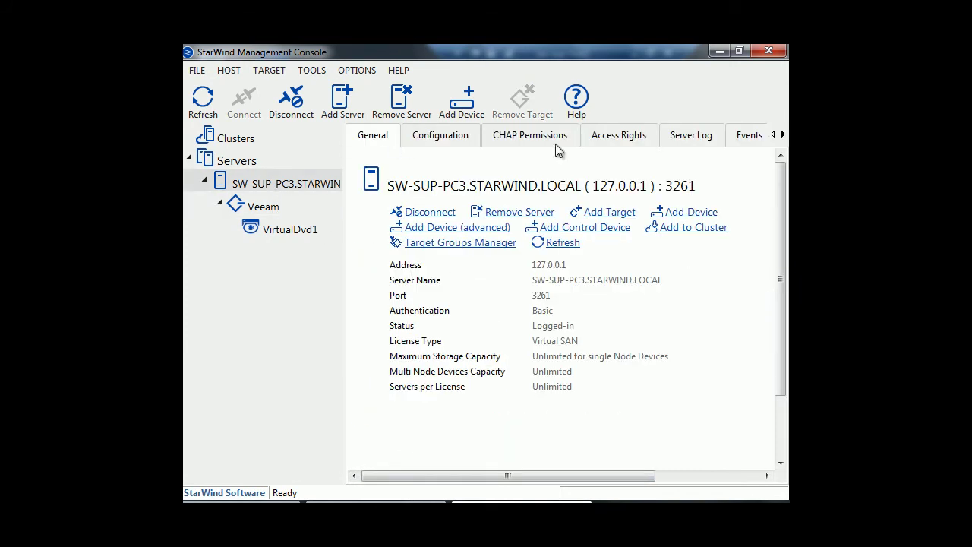
pyautogui.click(495, 229)
pyautogui.click(377, 231)
pyautogui.click(621, 430)
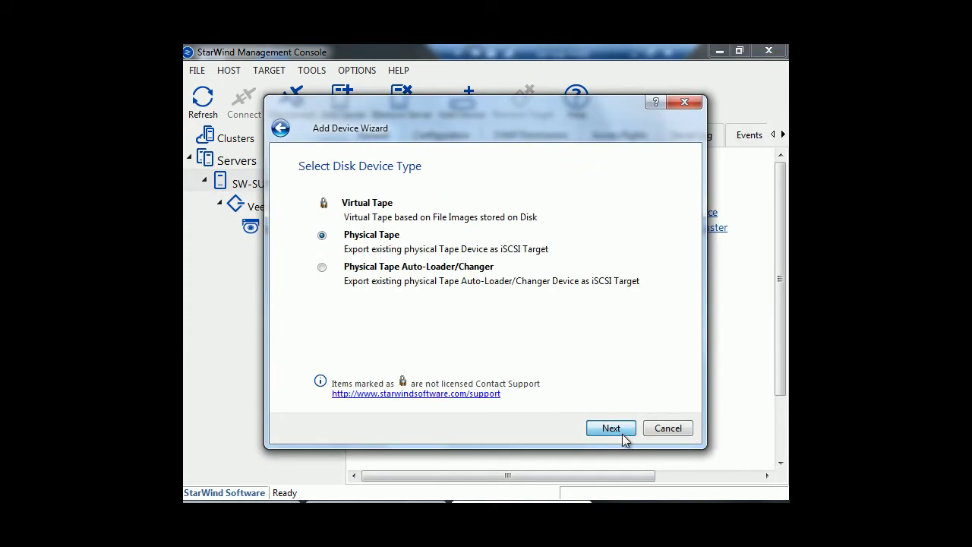
pyautogui.click(664, 430)
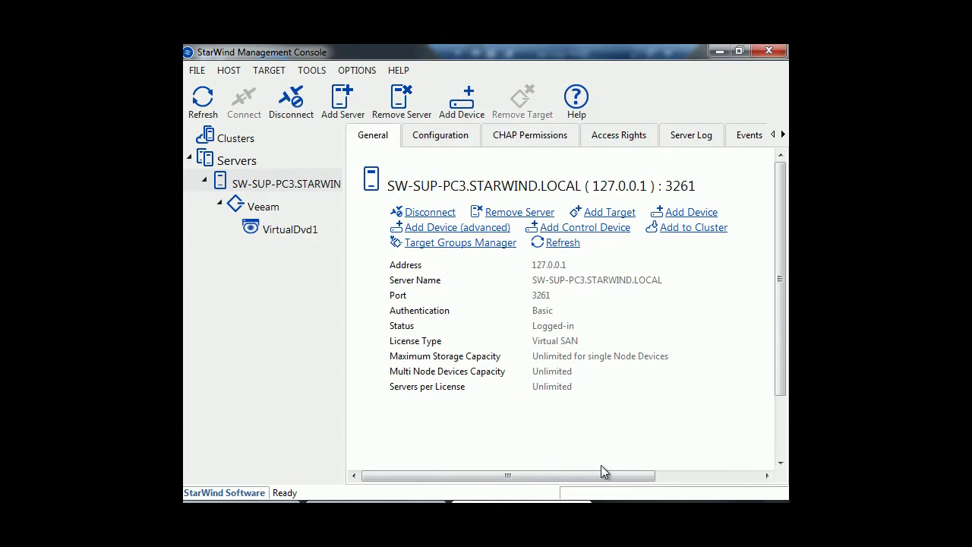
# Step: Add the StarWind server sw-sup-hvn1 on port 3261 and connect to it
pyautogui.click(346, 106)
pyautogui.write('sw-sup-')
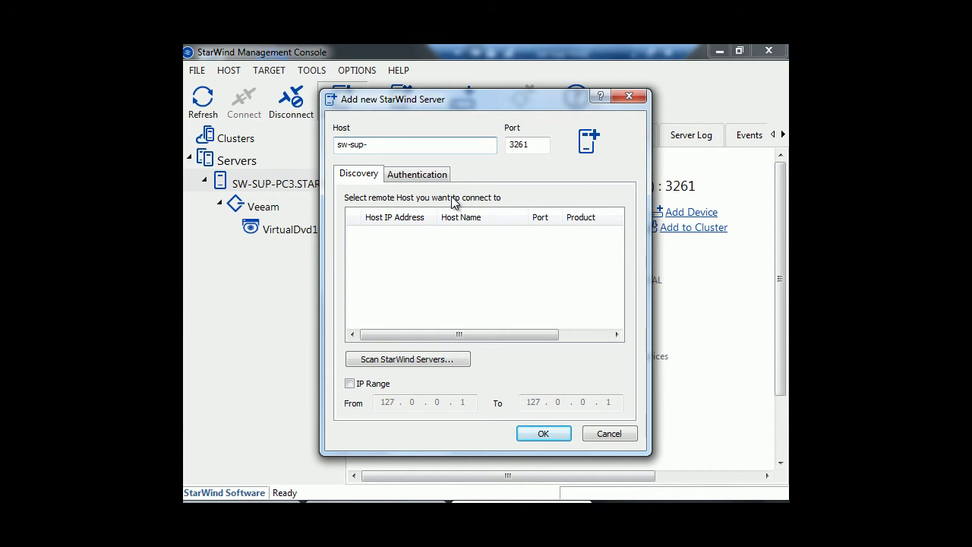
pyautogui.write('hvn')
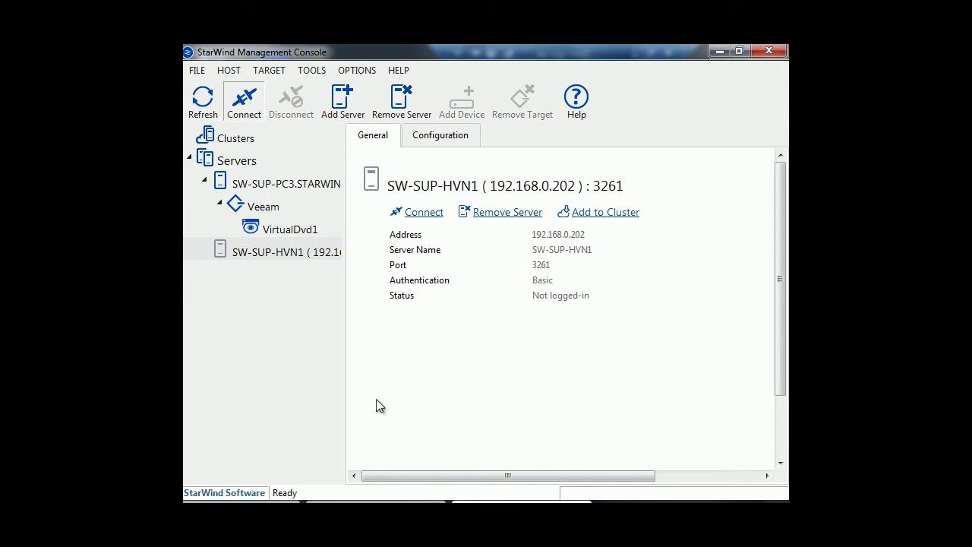
pyautogui.click(590, 292)
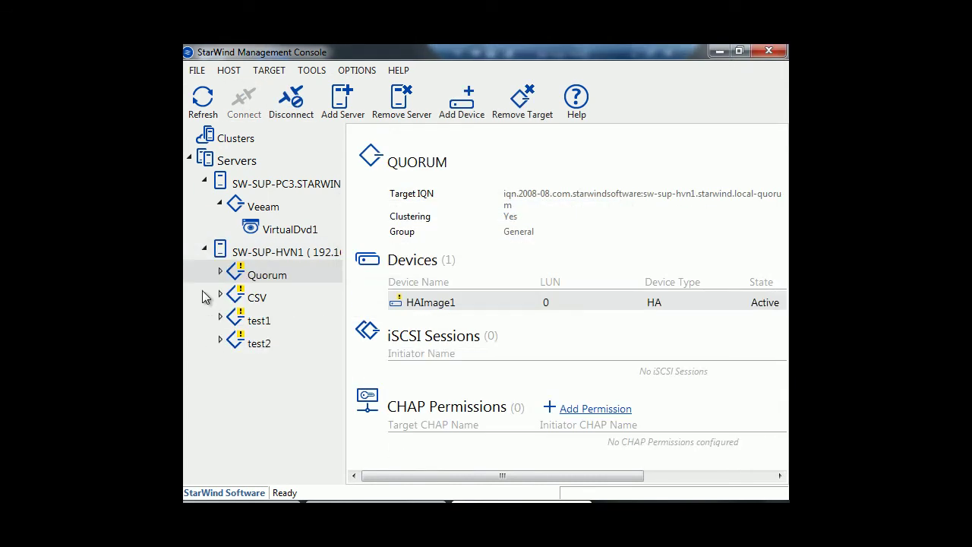
# Step: Start adding an advanced device on SW-SUP-HVN1, with Tape Device as its device type
pyautogui.click(271, 257)
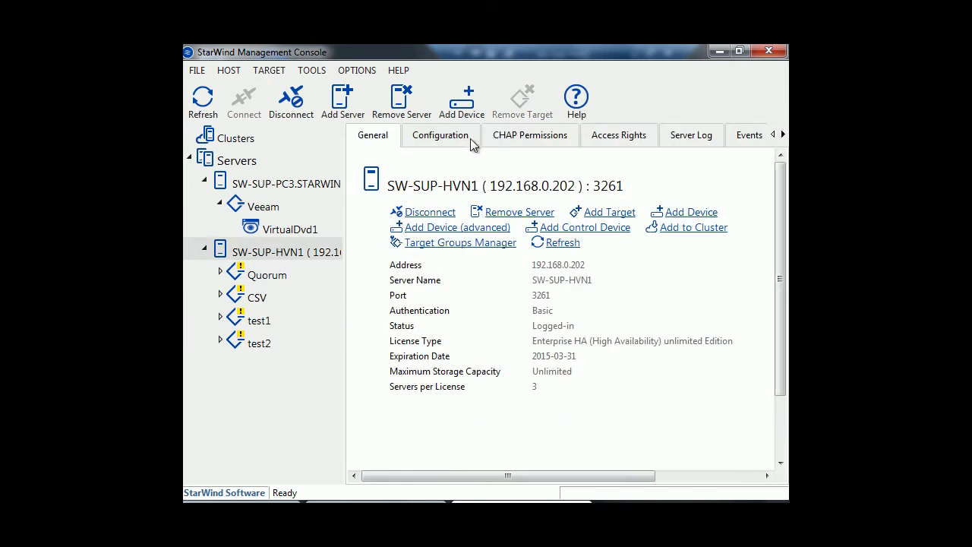
pyautogui.click(571, 228)
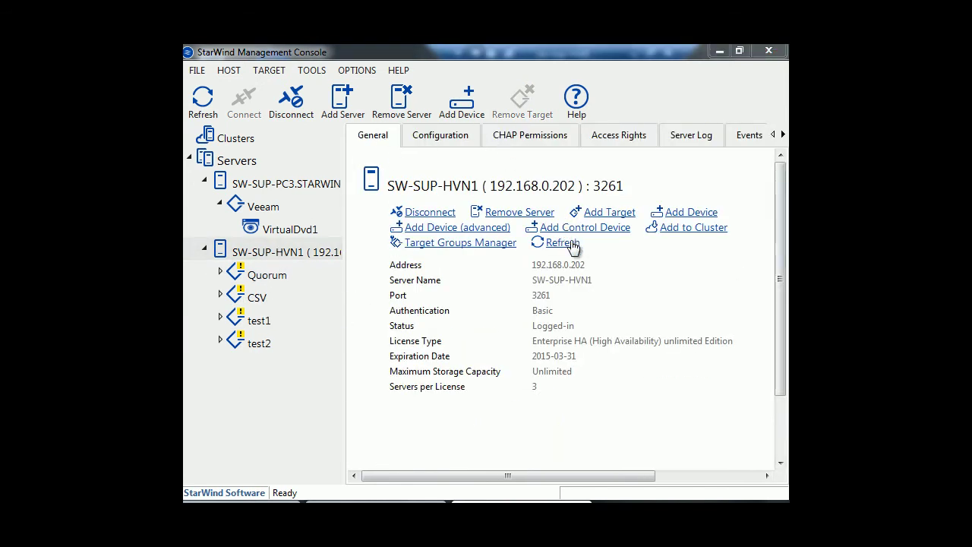
pyautogui.click(661, 428)
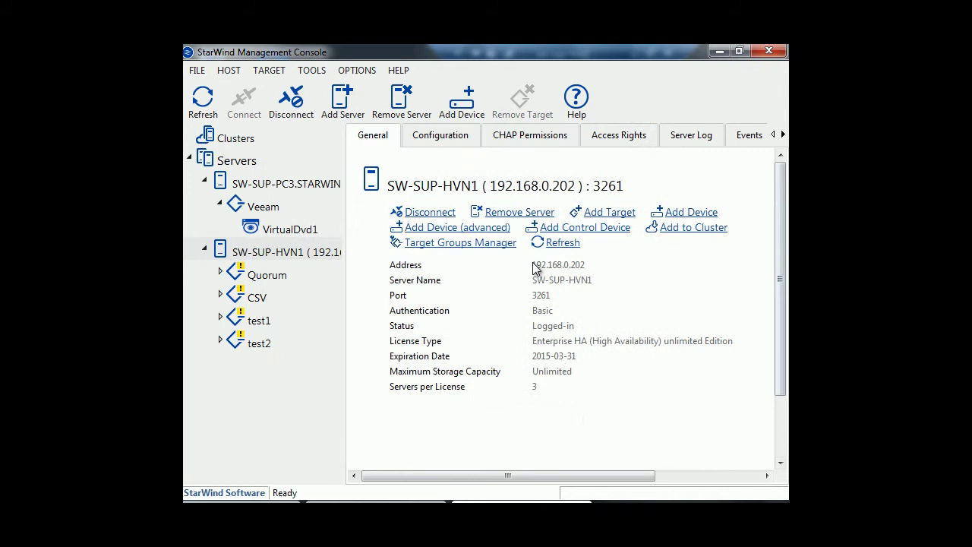
pyautogui.click(497, 230)
pyautogui.click(372, 227)
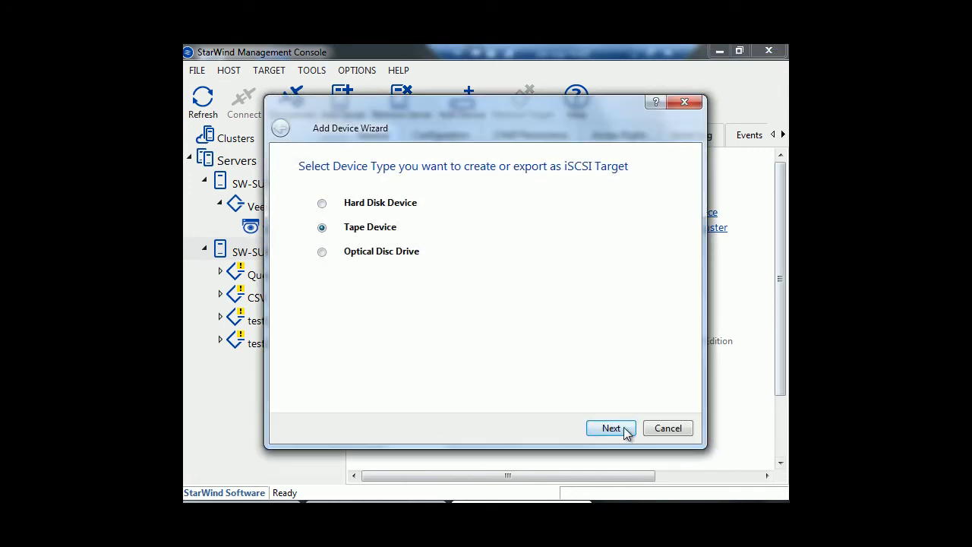
pyautogui.click(622, 428)
# Step: Look at the export page for Physical Tape, and change the tape type to Physical Tape Auto-Loader/Changer
pyautogui.click(392, 248)
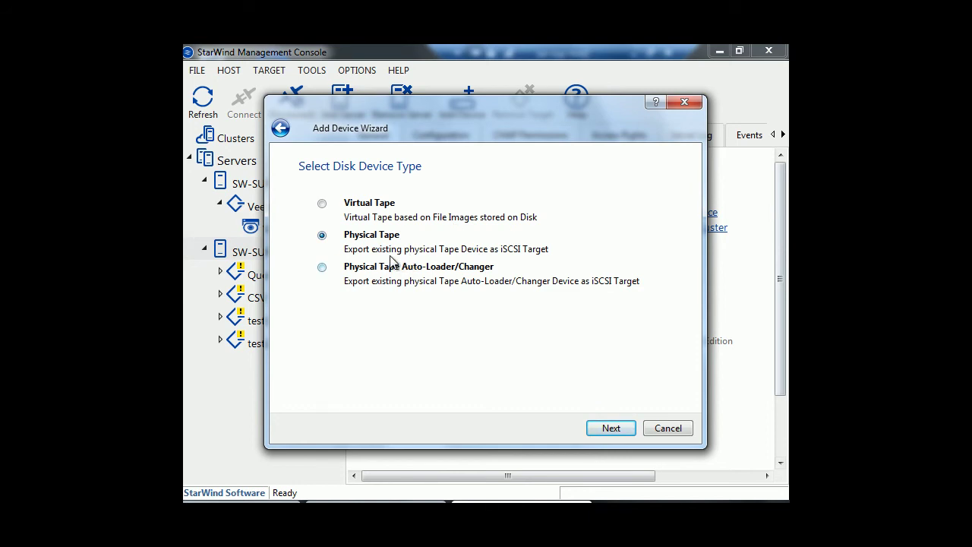
pyautogui.click(611, 428)
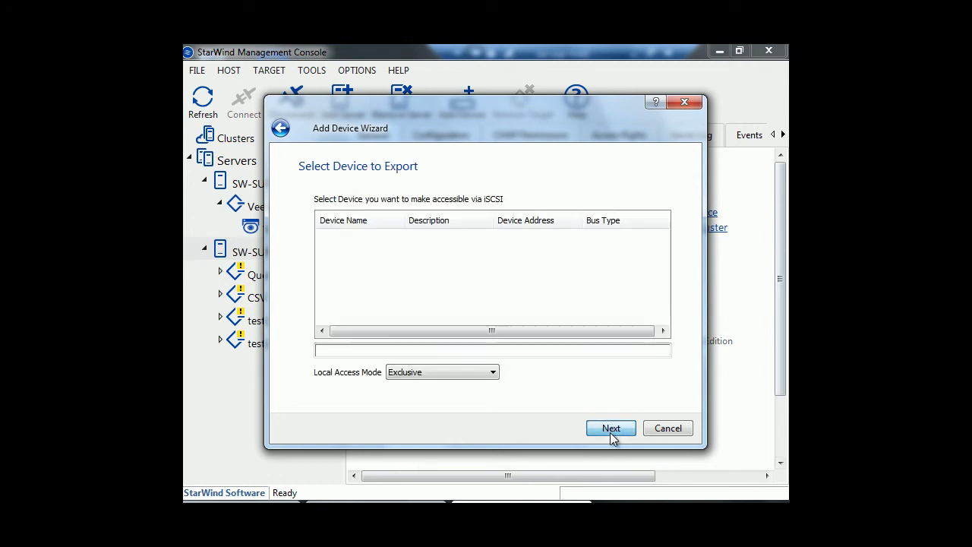
pyautogui.click(280, 128)
pyautogui.click(370, 270)
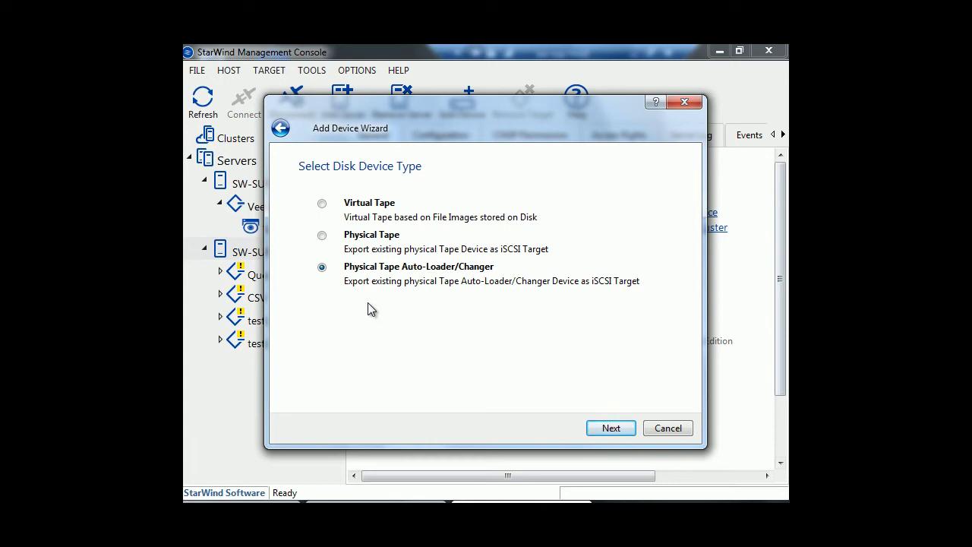
# Step: Choose Virtual Tape as the device type and create a new header file at My Computer\C\Starwind\VTL1.swdsk
pyautogui.click(375, 212)
pyautogui.click(613, 427)
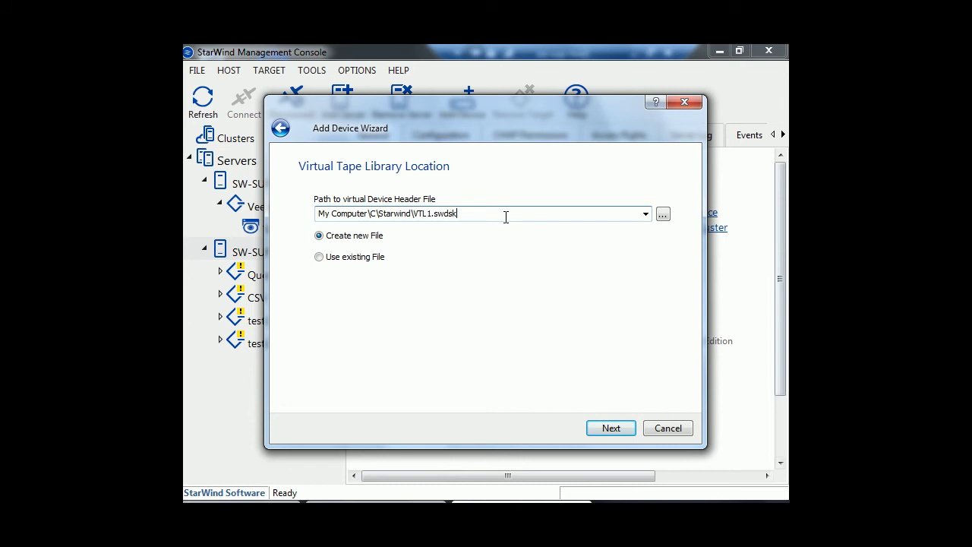
pyautogui.click(417, 214)
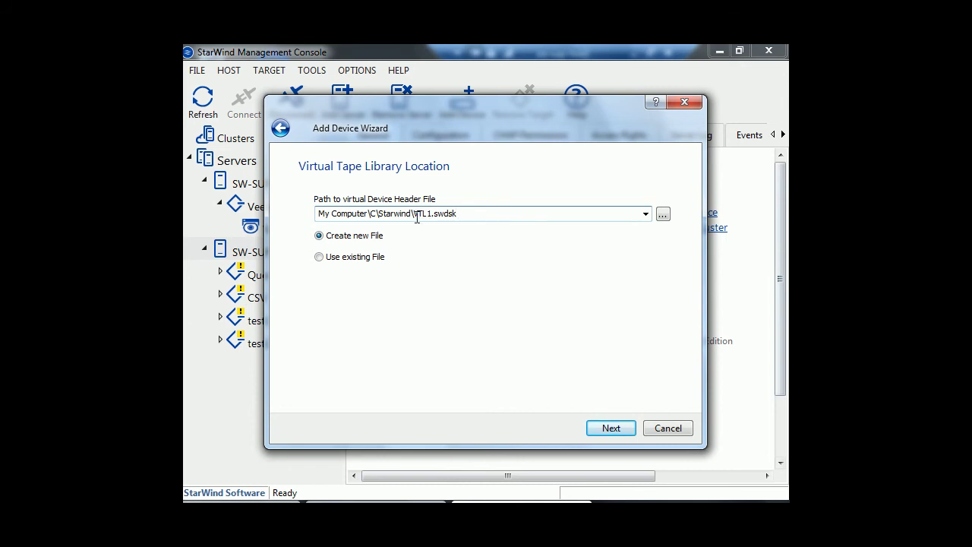
pyautogui.moveTo(377, 213); pyautogui.dragTo(476, 215)
pyautogui.click(476, 216)
pyautogui.click(357, 257)
pyautogui.click(357, 240)
pyautogui.click(360, 260)
pyautogui.click(364, 240)
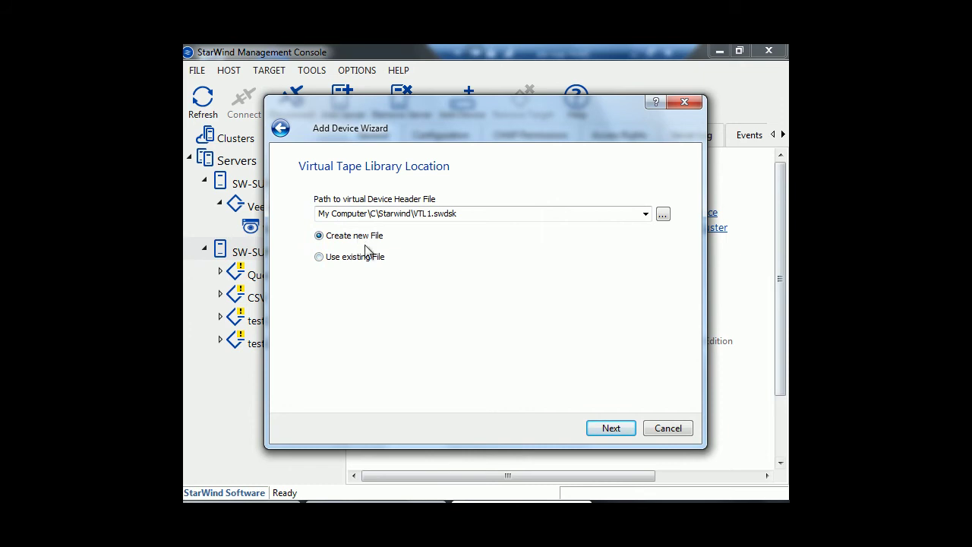
pyautogui.click(368, 261)
pyautogui.click(371, 237)
pyautogui.click(610, 428)
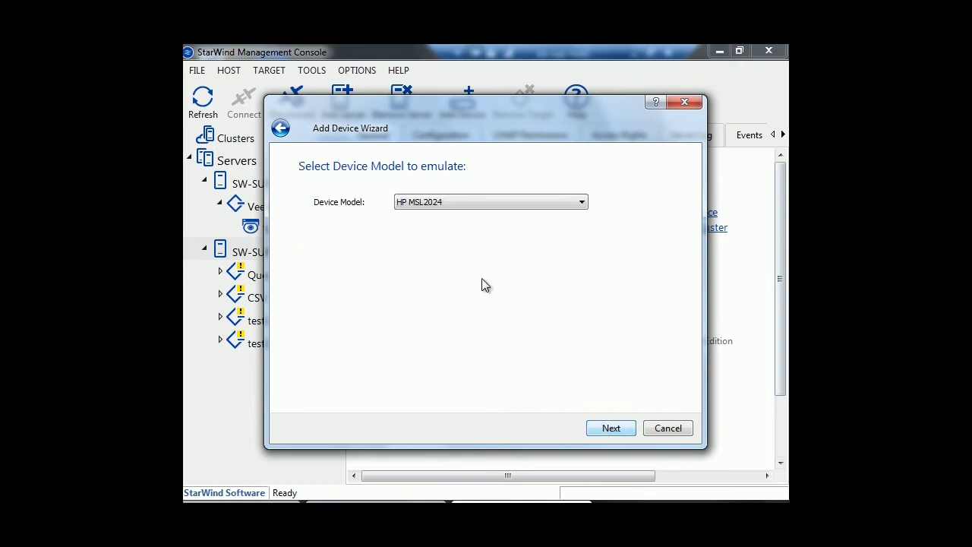
# Step: Choose HP MSL2024 as the tape library model to emulate and continue to the target parameters
pyautogui.click(471, 199)
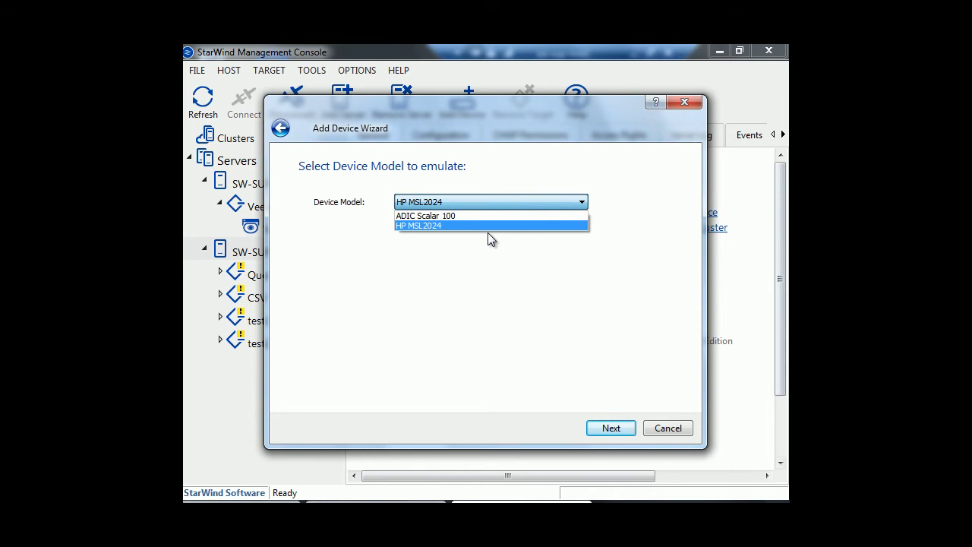
pyautogui.click(487, 227)
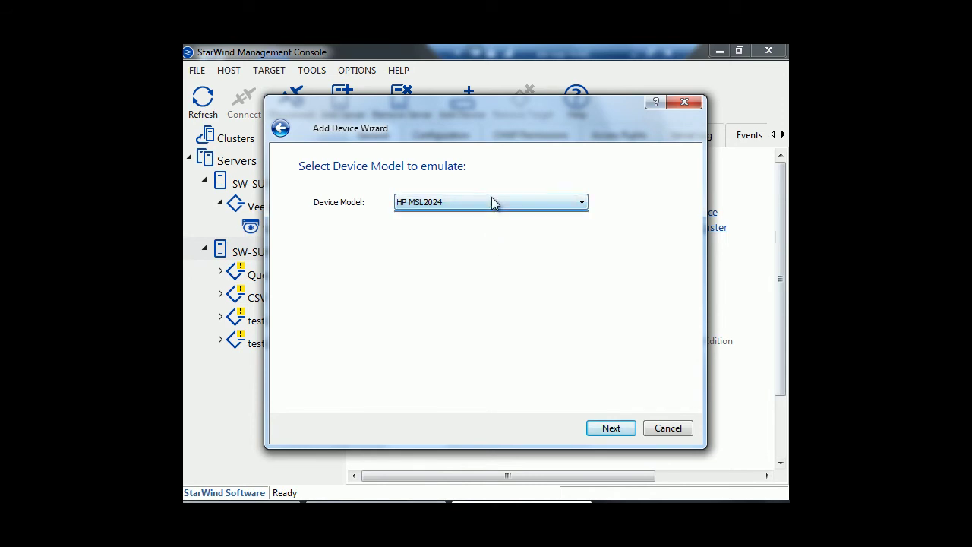
pyautogui.click(492, 199)
pyautogui.click(484, 228)
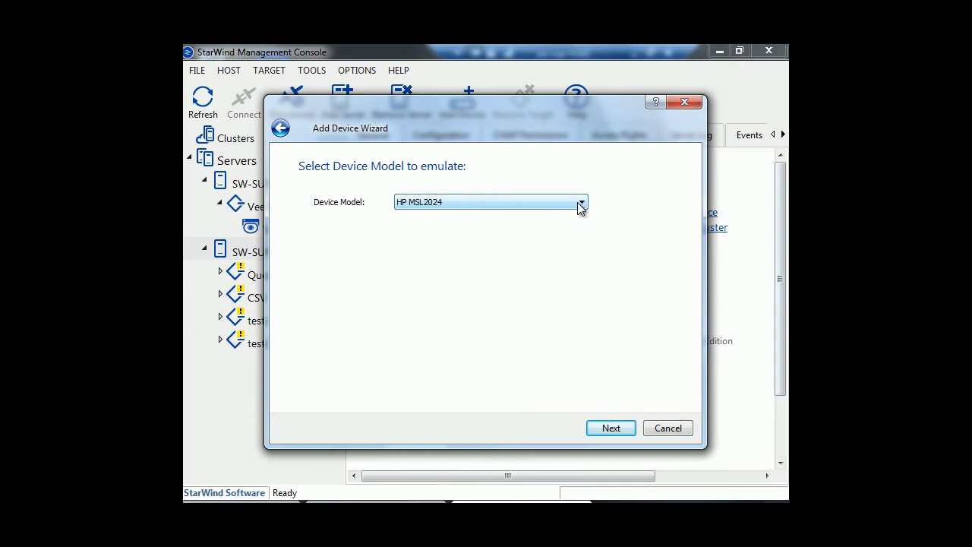
pyautogui.click(616, 429)
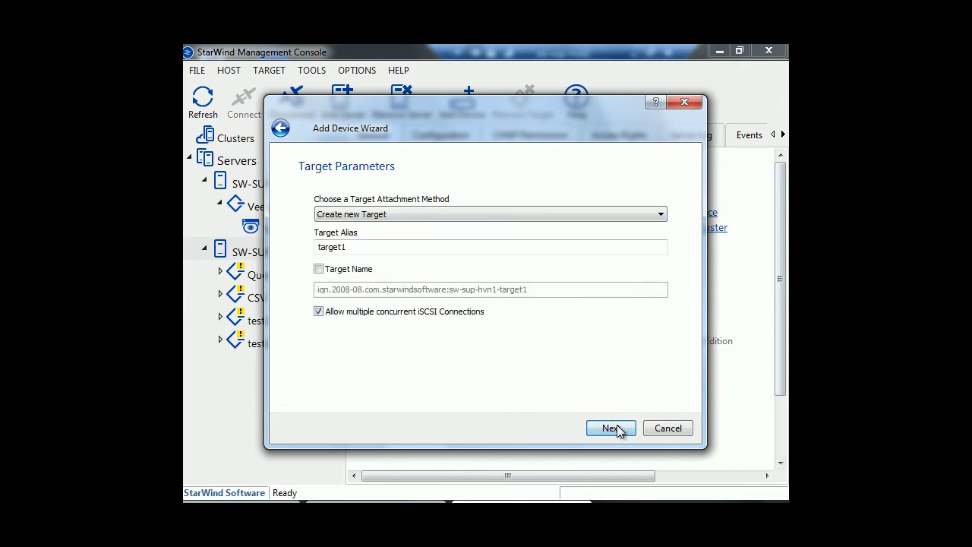
# Step: Set the alias of the new target to Love
pyautogui.doubleClick(373, 244)
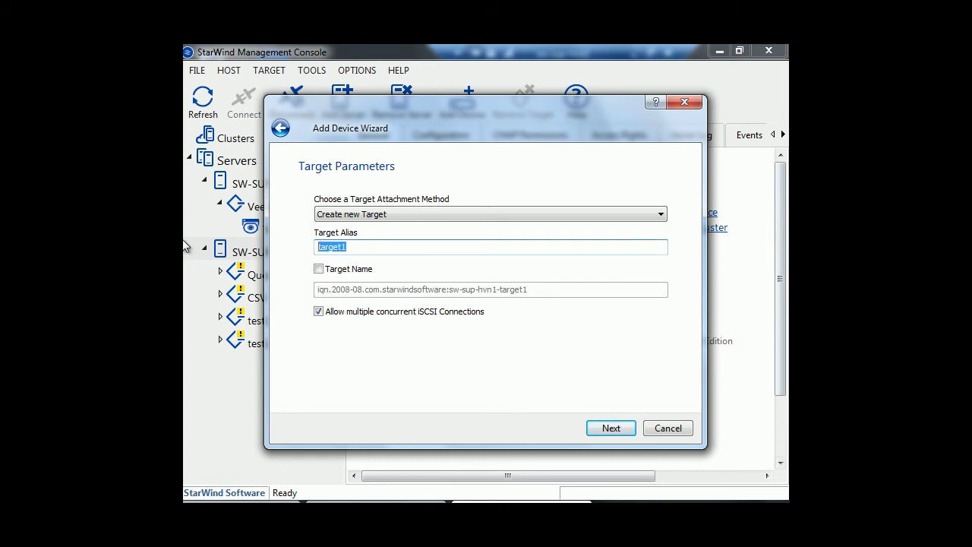
pyautogui.write('VTL')
pyautogui.press('BackSpace')
pyautogui.press('BackSpace')
pyautogui.press('BackSpace')
pyautogui.write('Love')
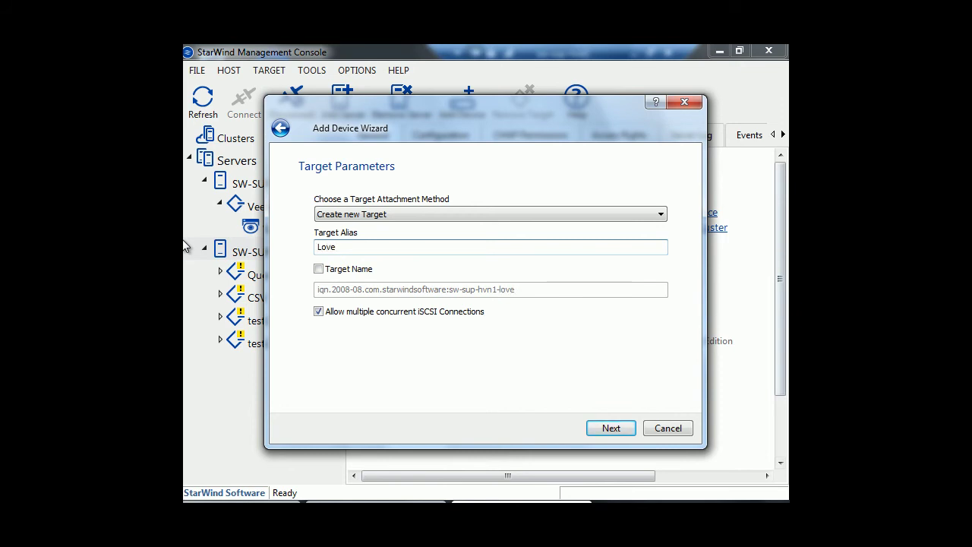
# Step: Create the virtual tape device, close the wizard, and show the details of VTL1 under the Love target
pyautogui.click(612, 428)
pyautogui.click(606, 430)
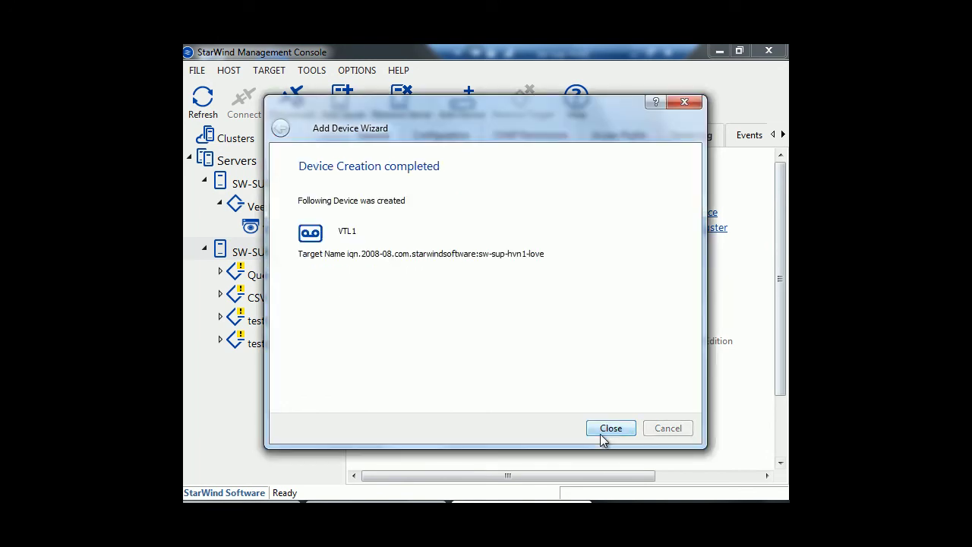
pyautogui.click(615, 429)
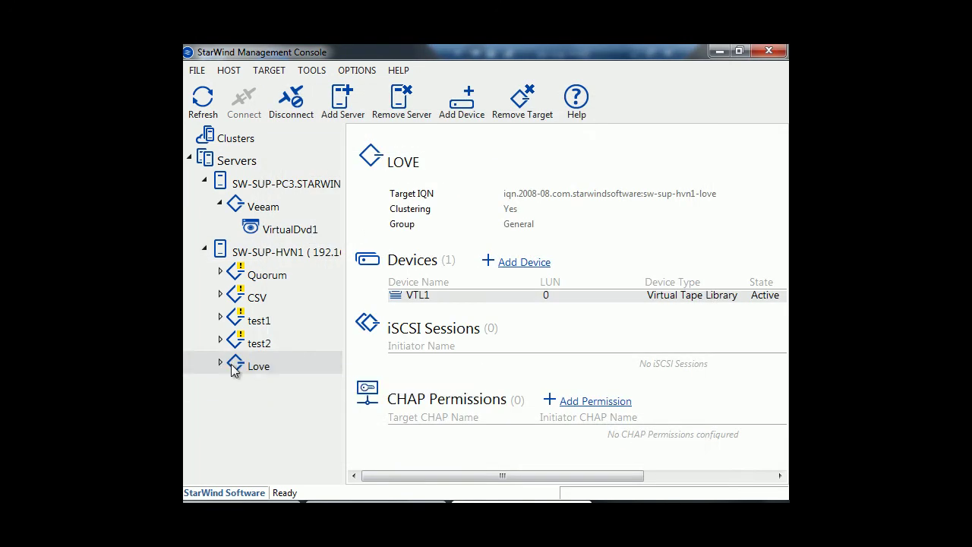
pyautogui.click(220, 363)
pyautogui.click(251, 387)
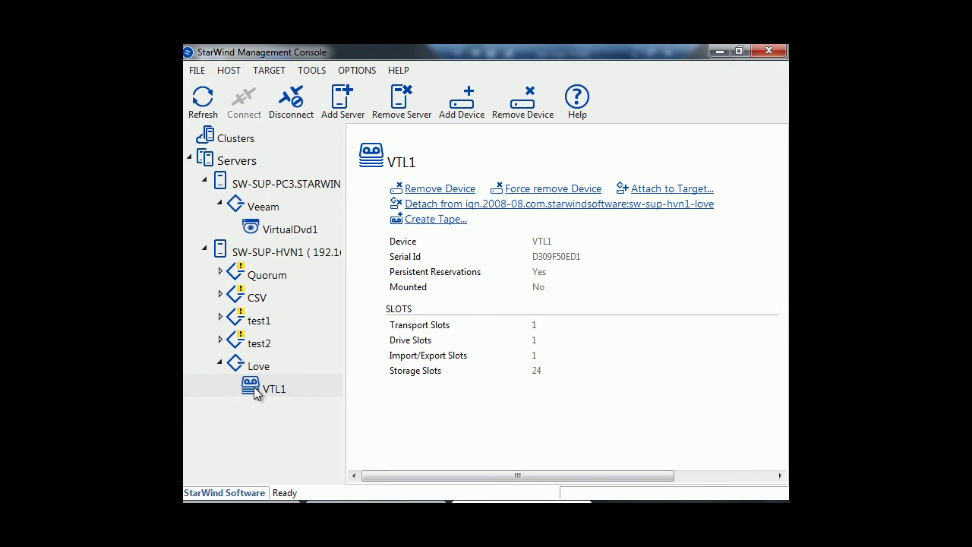
# Step: Leave the StarWind console for the sw-sup-hvn3 desktop, open iSCSI Initiator there, and refresh the discovered targets
pyautogui.click(720, 52)
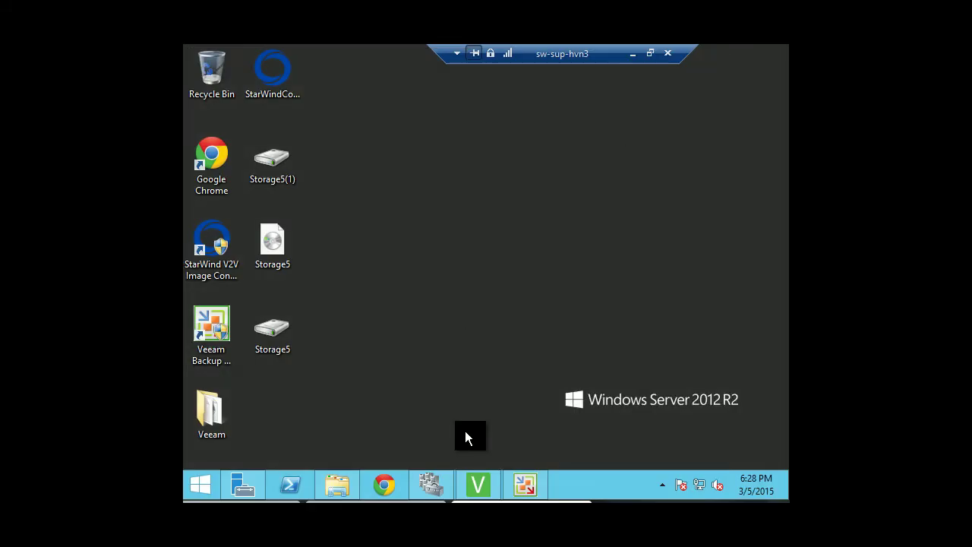
pyautogui.click(191, 490)
pyautogui.write('iscsi Initiator')
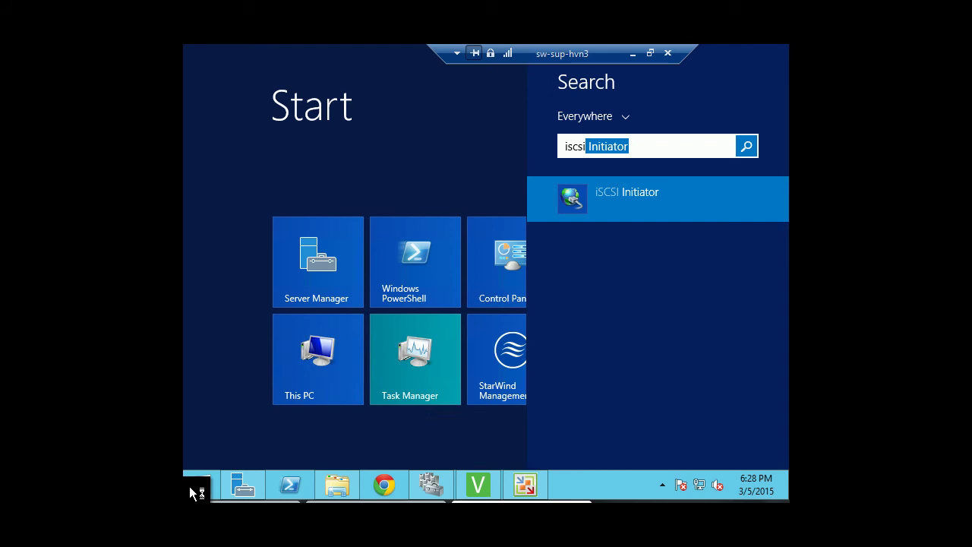
pyautogui.press('Return')
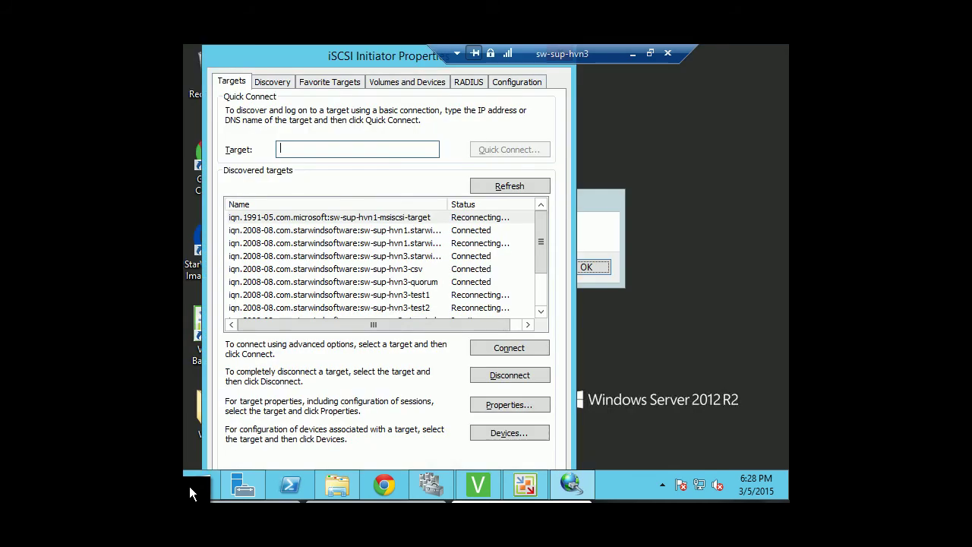
pyautogui.click(512, 190)
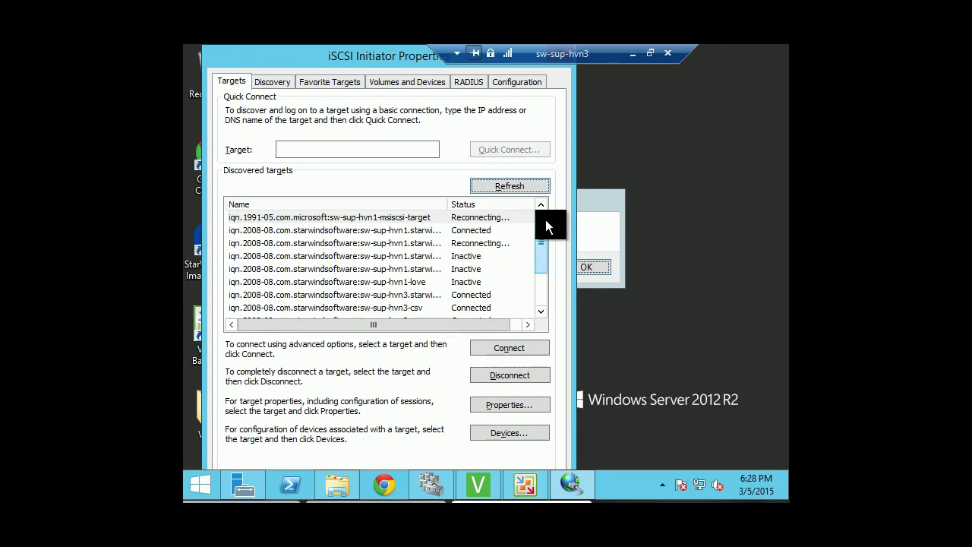
# Step: Connect to the target iqn.2008-08.com.starwindsoftware:sw-sup-hvn1-love with the multi-path option selected
pyautogui.doubleClick(447, 203)
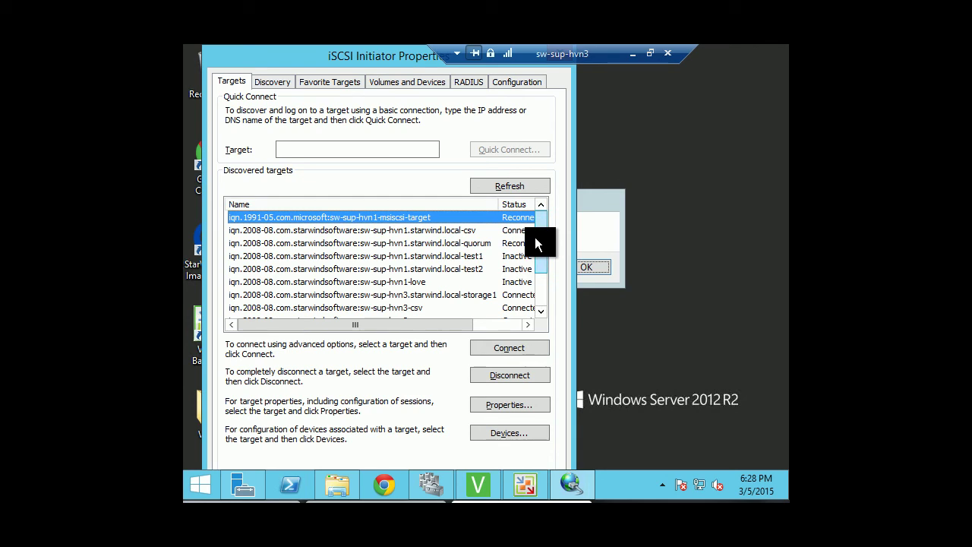
pyautogui.click(423, 281)
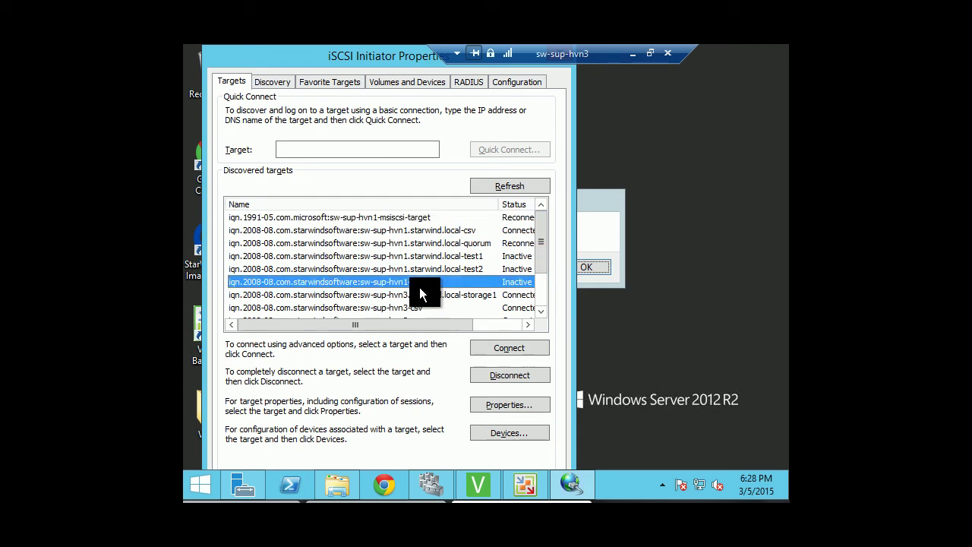
pyautogui.click(499, 348)
pyautogui.click(222, 185)
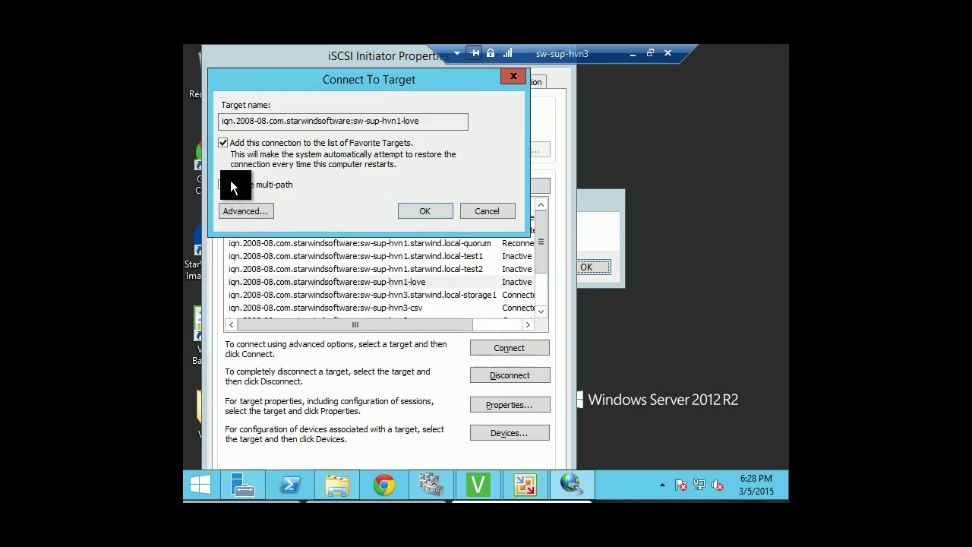
pyautogui.click(417, 208)
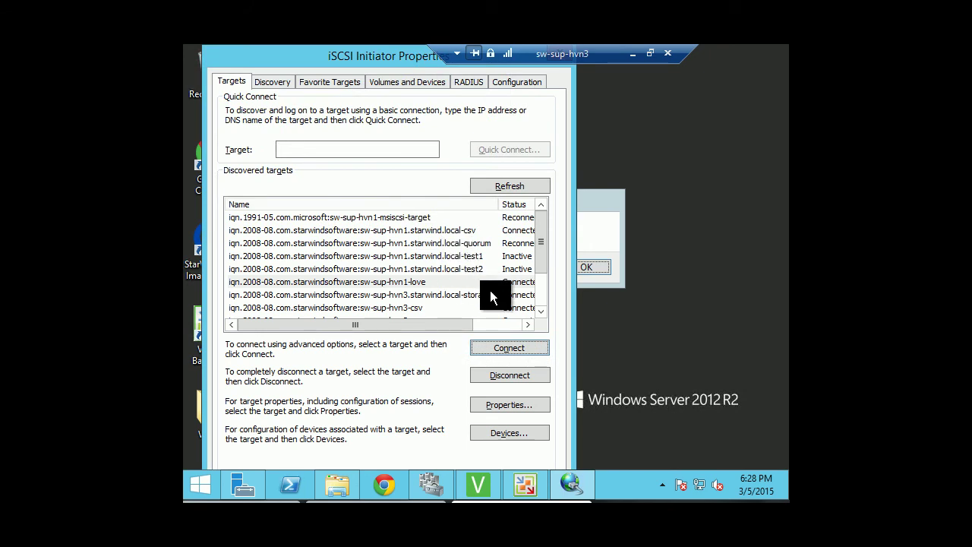
# Step: Open Device Manager on sw-sup-hvn3 and look at the device listed under Tape drives
pyautogui.click(201, 489)
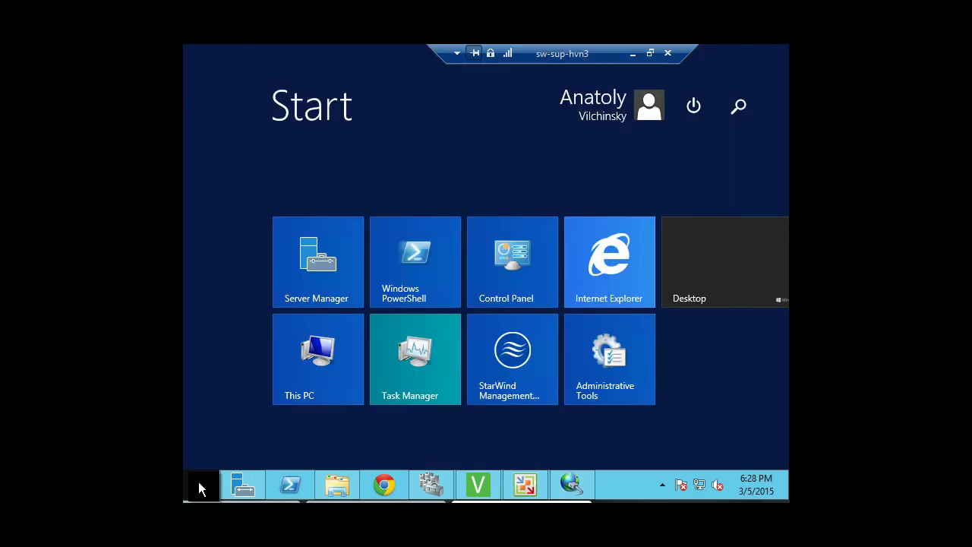
pyautogui.write('device')
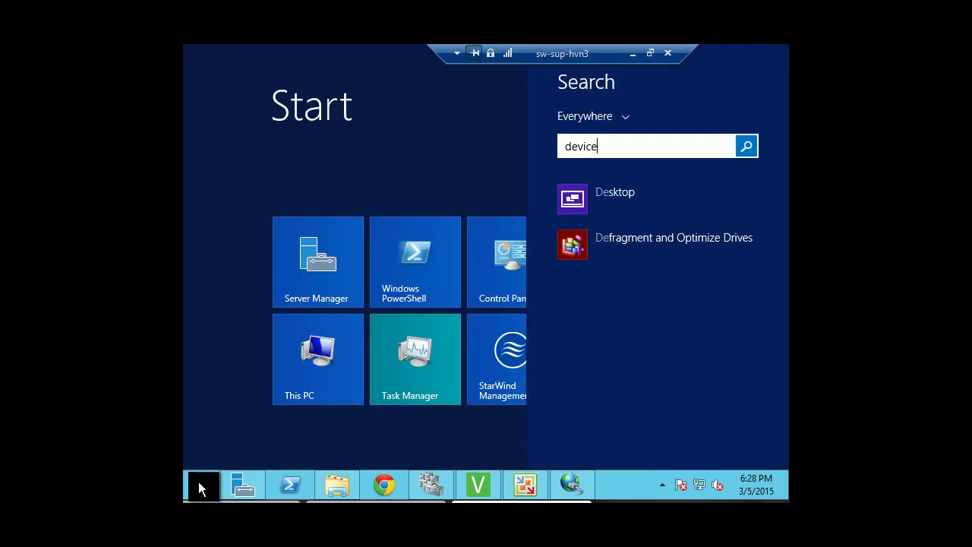
pyautogui.write(' manage')
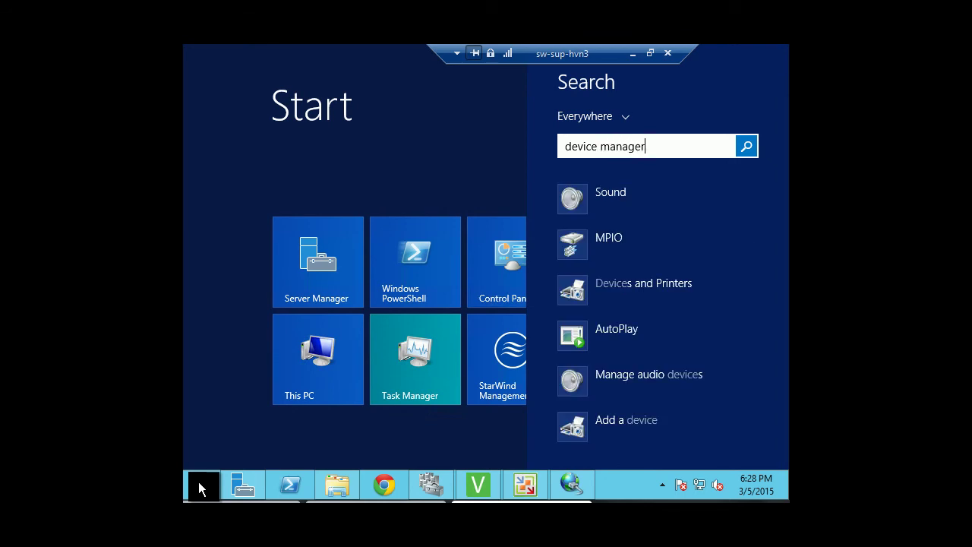
pyautogui.write('r')
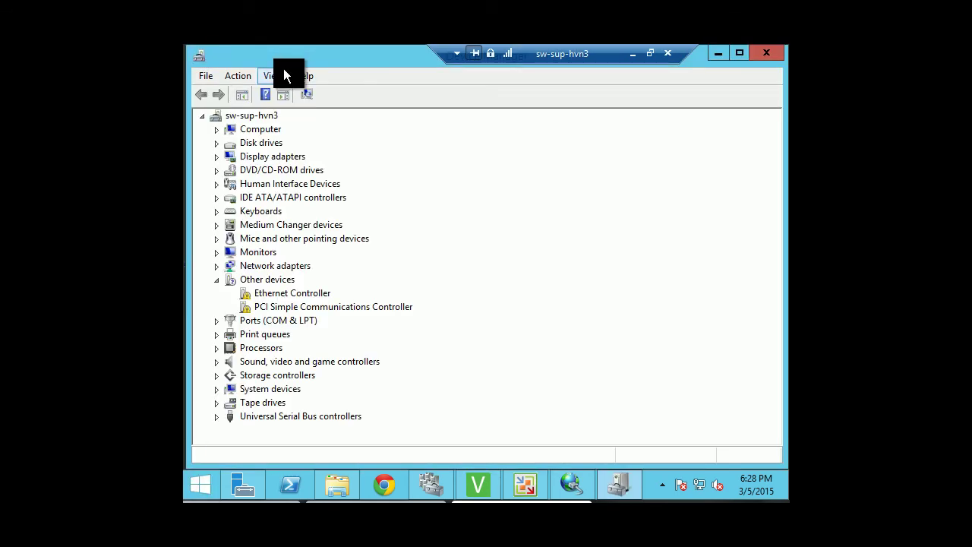
pyautogui.click(217, 403)
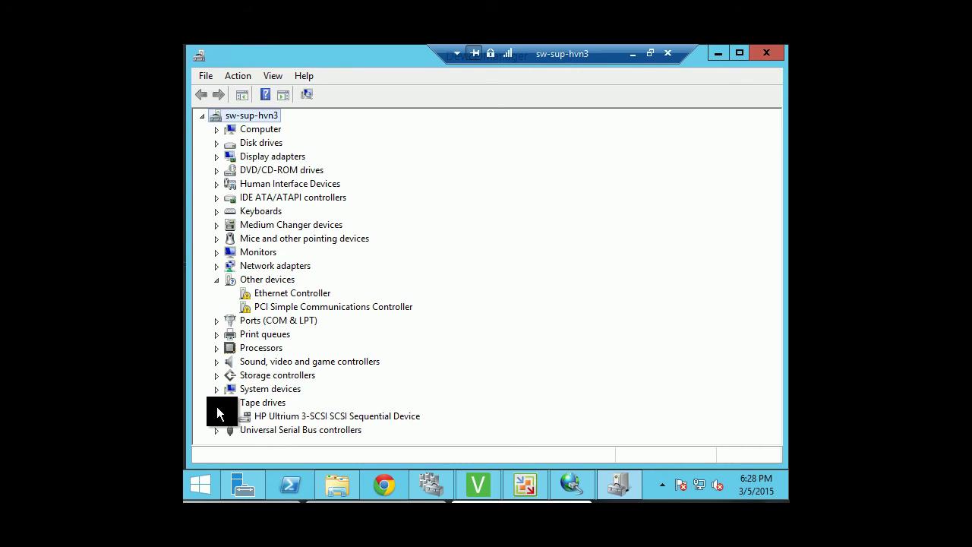
pyautogui.click(294, 418)
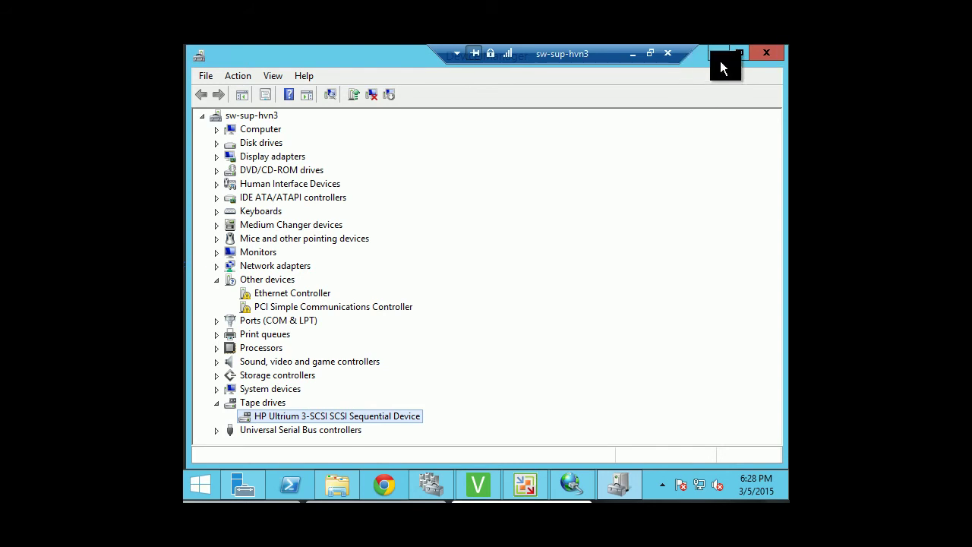
pyautogui.click(484, 483)
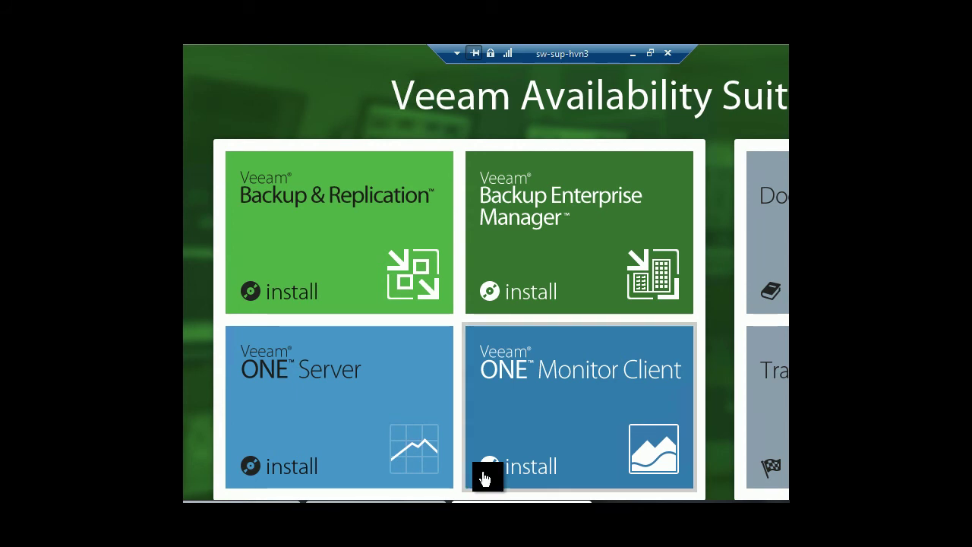
pyautogui.click(486, 485)
pyautogui.click(251, 486)
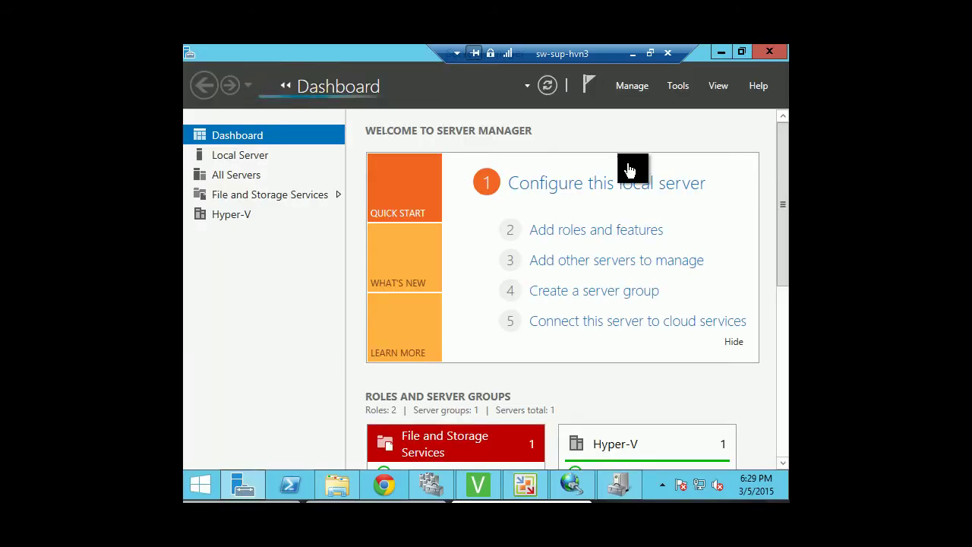
pyautogui.click(676, 87)
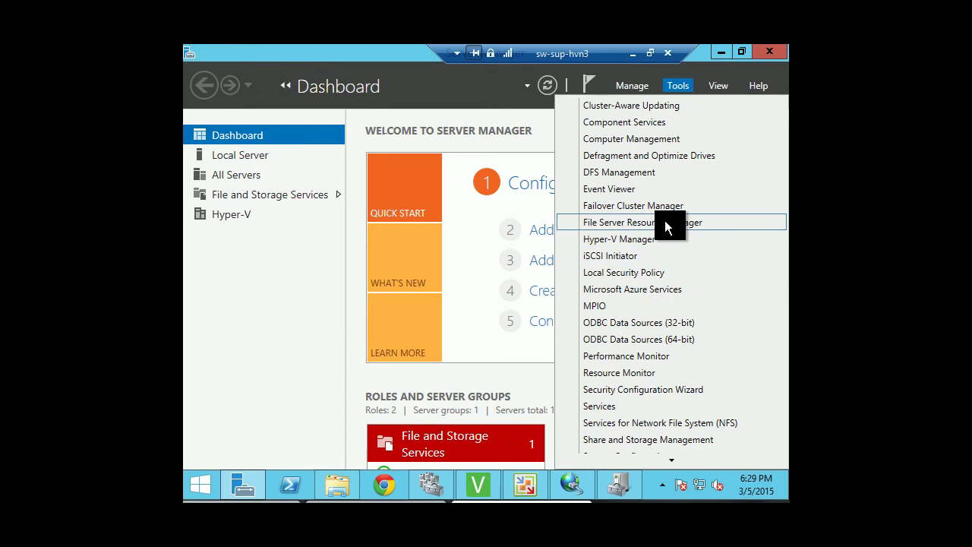
pyautogui.click(725, 63)
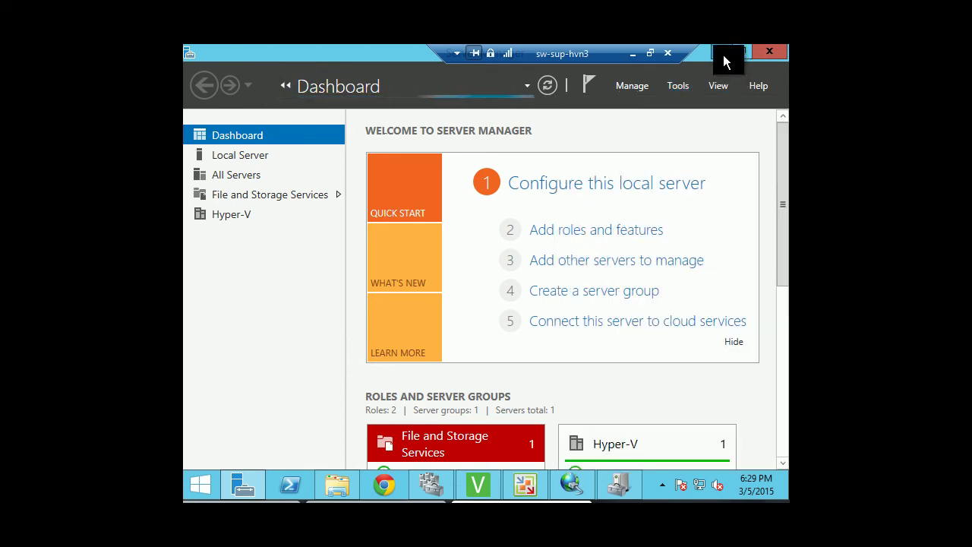
pyautogui.click(721, 53)
# Step: Switch to Veeam Backup & Replication and look through its main application menu
pyautogui.click(517, 489)
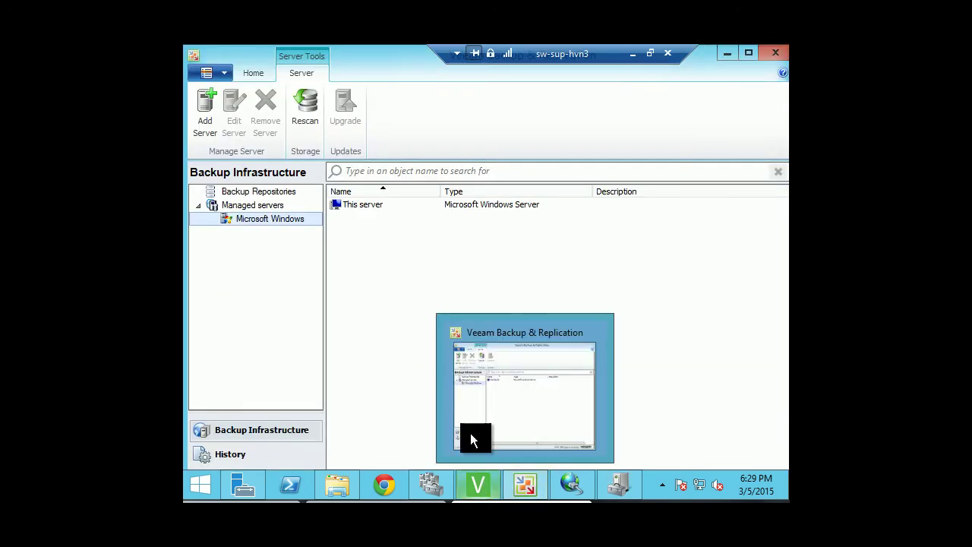
pyautogui.click(228, 79)
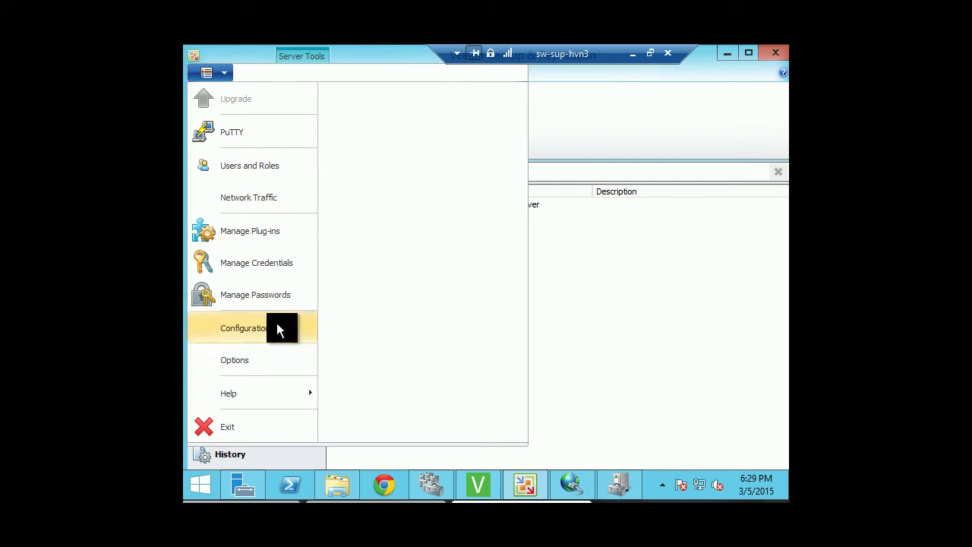
pyautogui.click(542, 331)
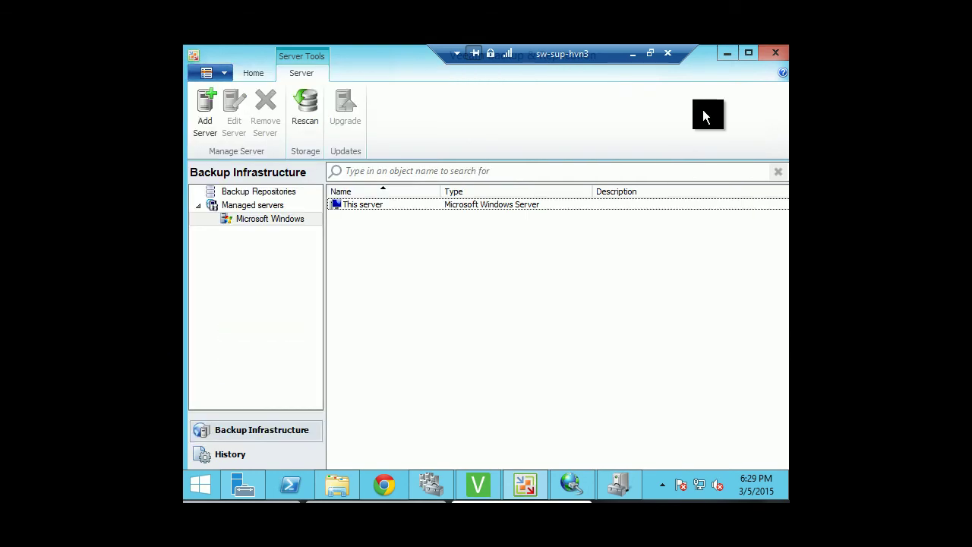
# Step: Minimize Veeam Backup & Replication and bring up the Veeam Availability Suite setup screen
pyautogui.click(733, 58)
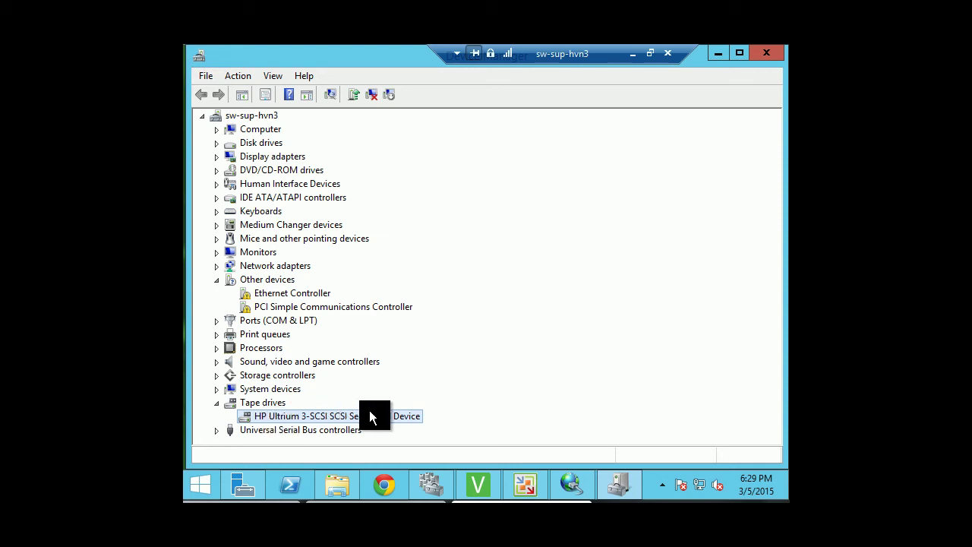
pyautogui.click(469, 483)
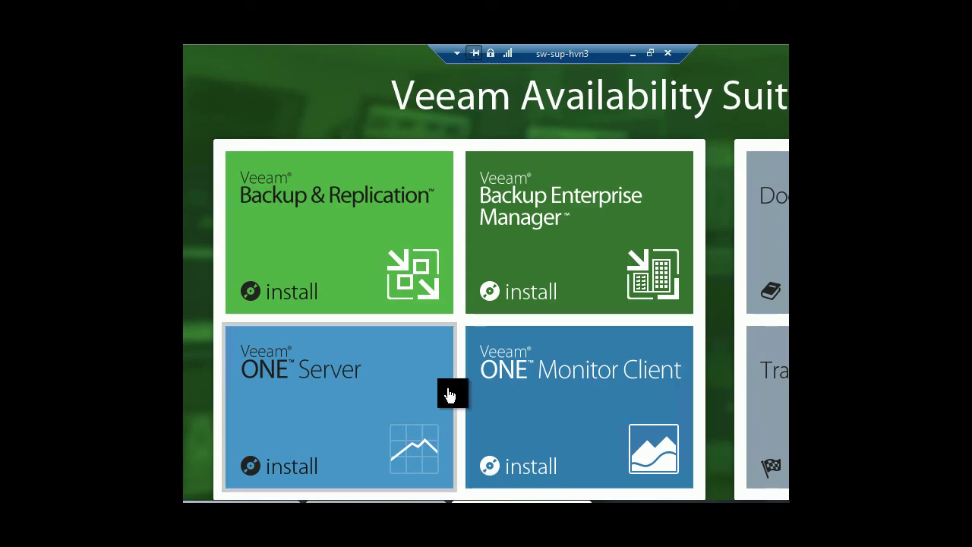